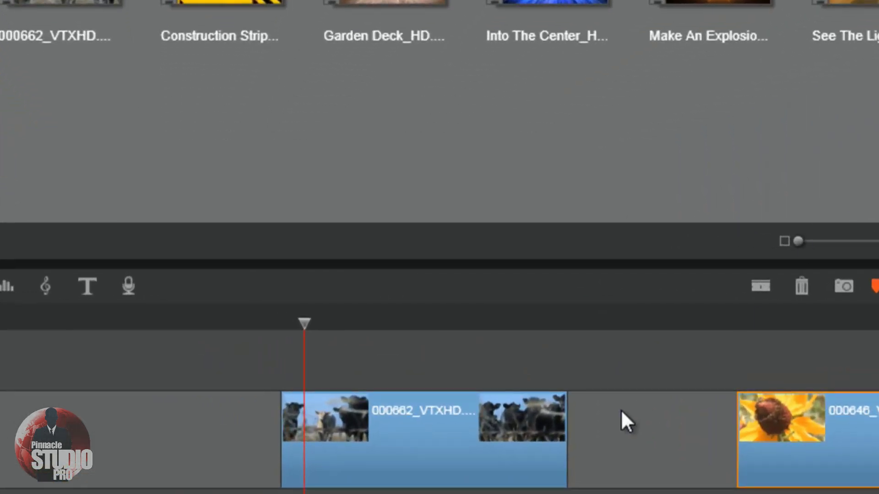
Step: Add the proDAD Vitascene effect to the cow clip 000662_VTXHD on the timeline and open the effect's plug-in window
{"action": "right_click", "coordinate": [408, 424]}
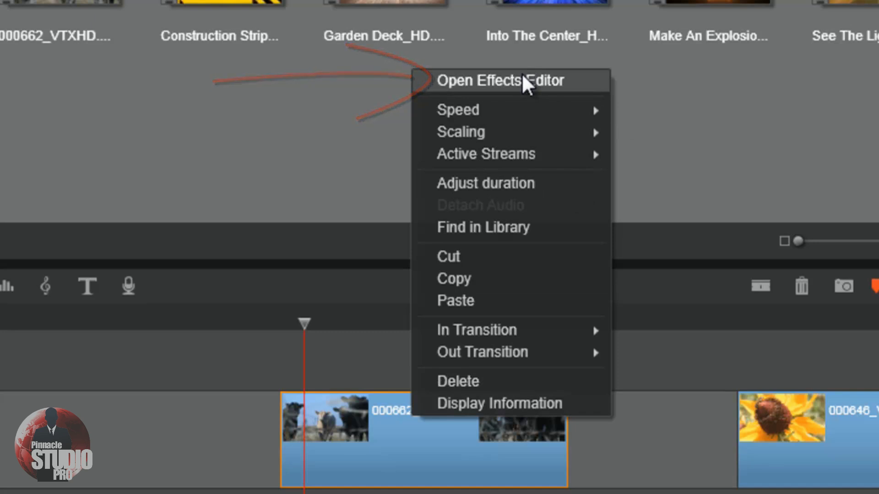
{"action": "left_click", "coordinate": [524, 79]}
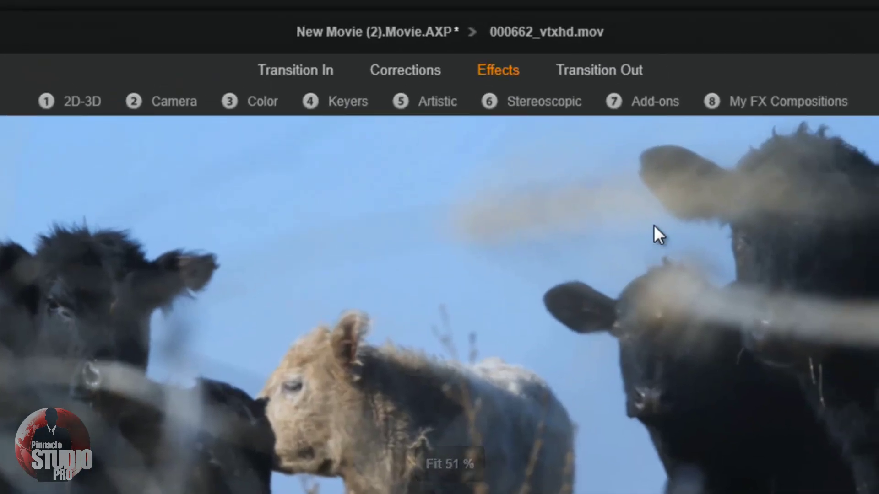
{"action": "left_click", "coordinate": [650, 103]}
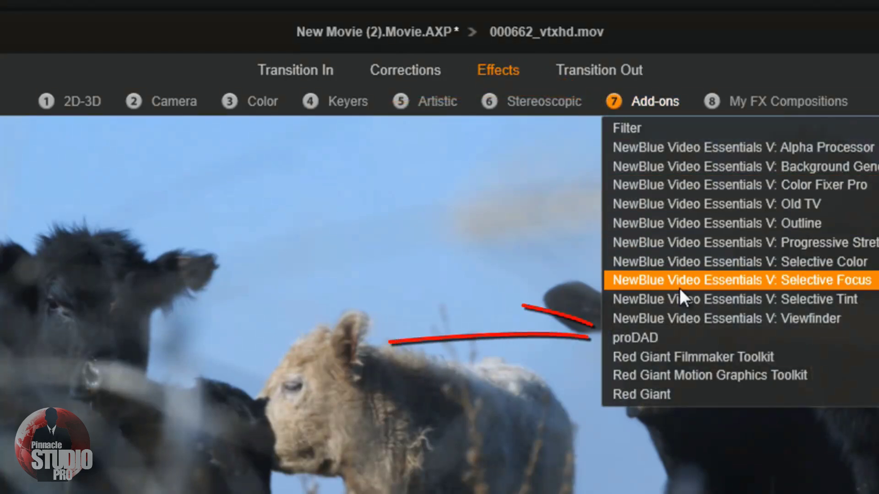
{"action": "left_click", "coordinate": [677, 339]}
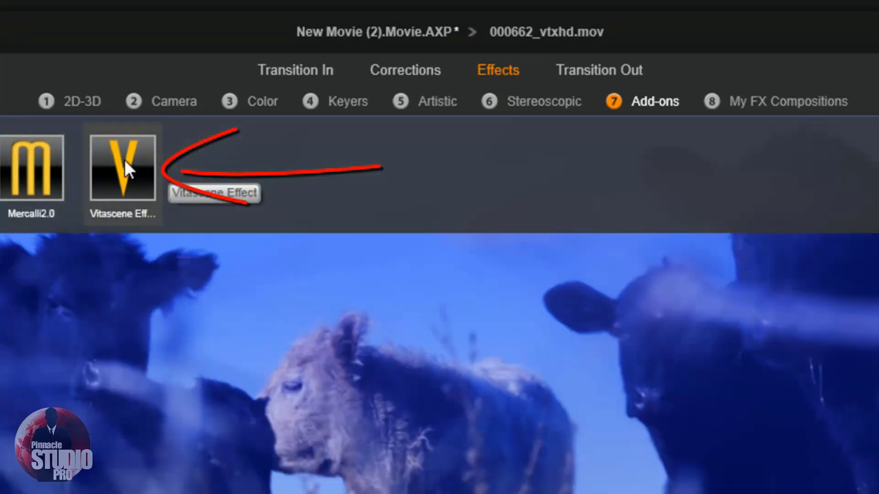
{"action": "double_click", "coordinate": [126, 163]}
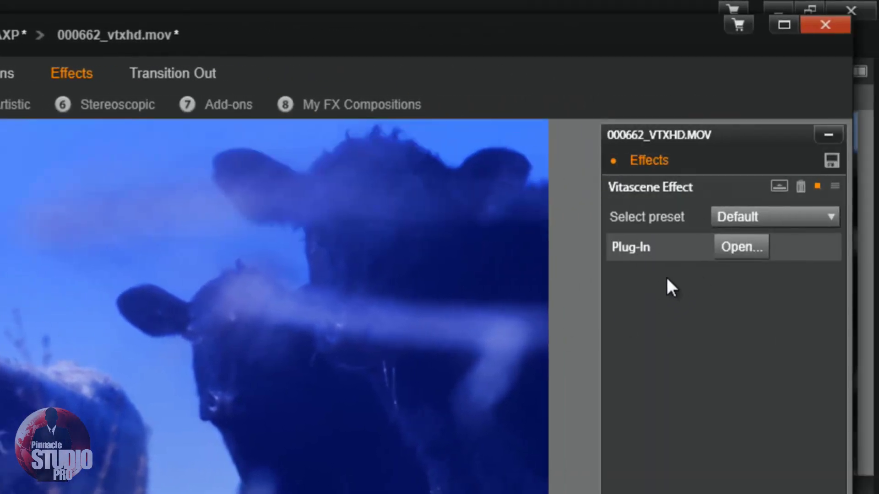
{"action": "left_click", "coordinate": [747, 244]}
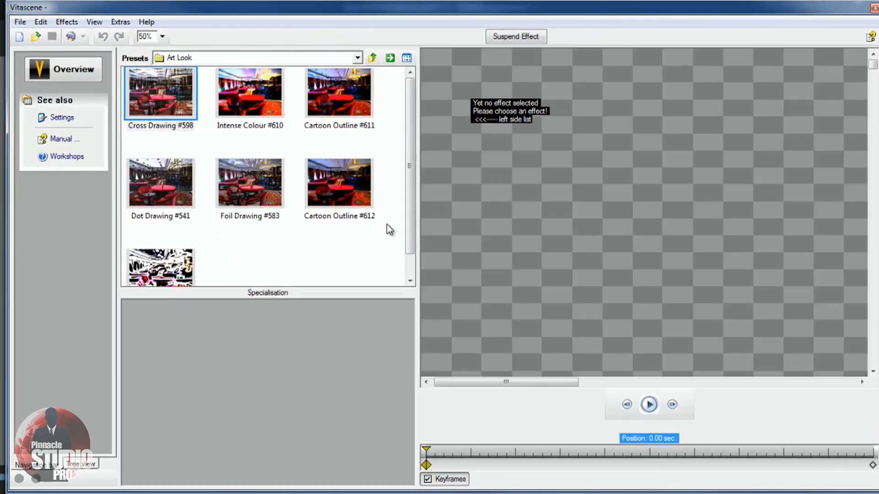
Step: Return the preset browser to Root and review Vitascene's available file, edit, effects, view, extras and help commands
{"action": "left_click", "coordinate": [373, 58]}
{"action": "left_click", "coordinate": [372, 59]}
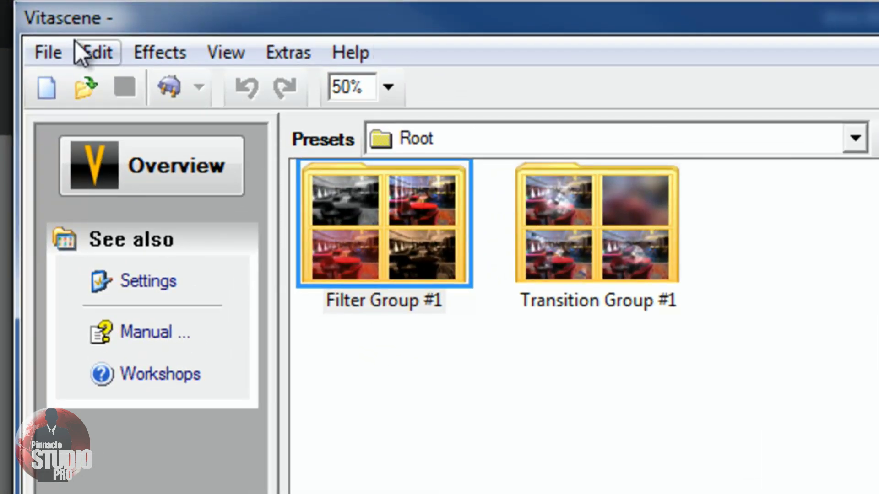
{"action": "left_click", "coordinate": [65, 47]}
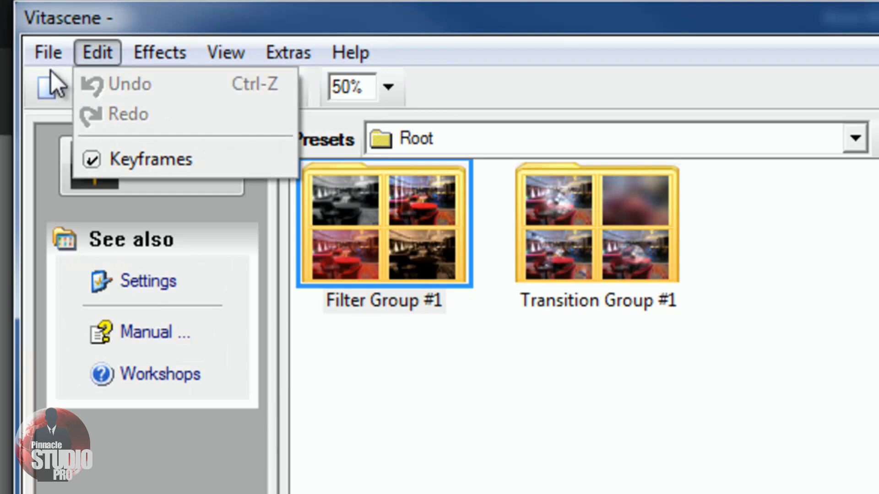
{"action": "mouse_move", "coordinate": [52, 80]}
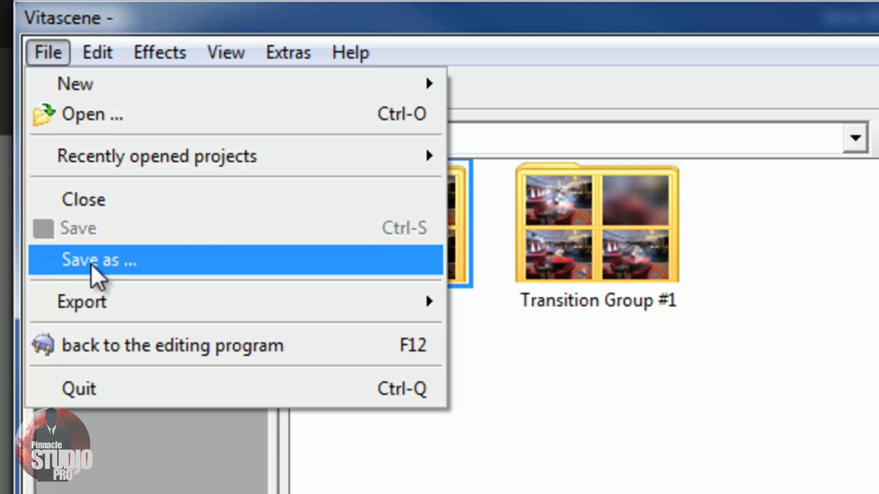
{"action": "mouse_move", "coordinate": [98, 295]}
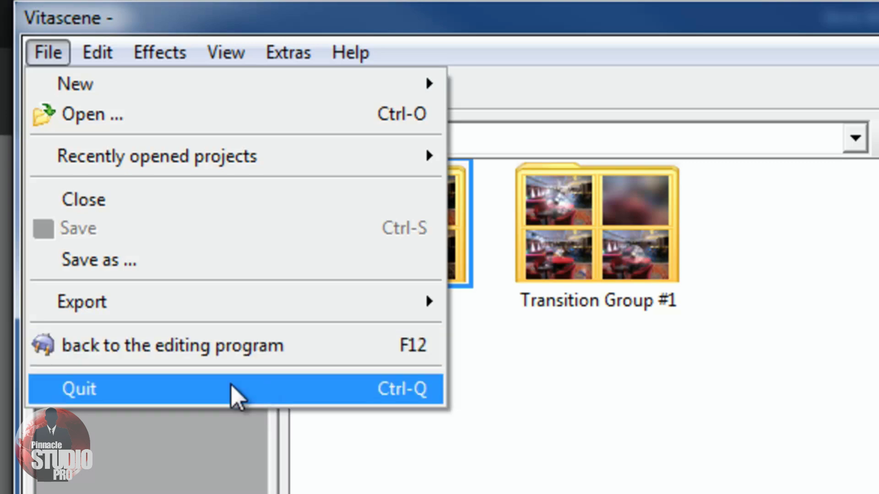
{"action": "mouse_move", "coordinate": [85, 59]}
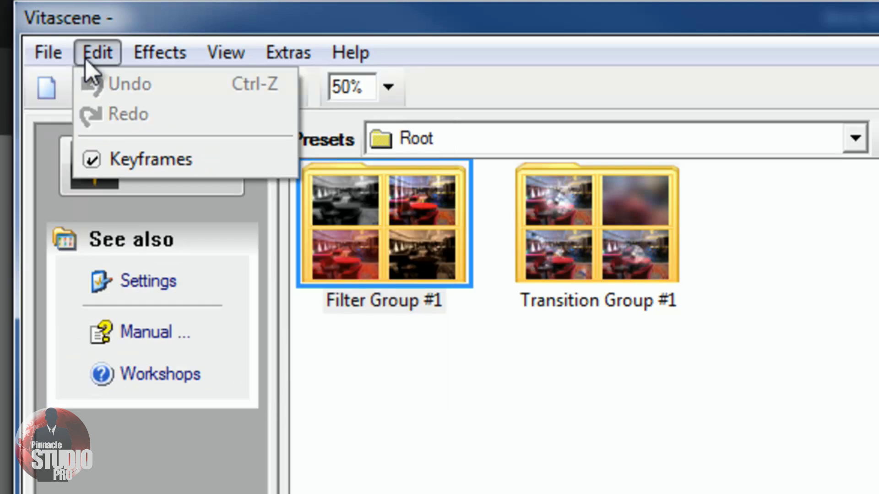
{"action": "mouse_move", "coordinate": [137, 60]}
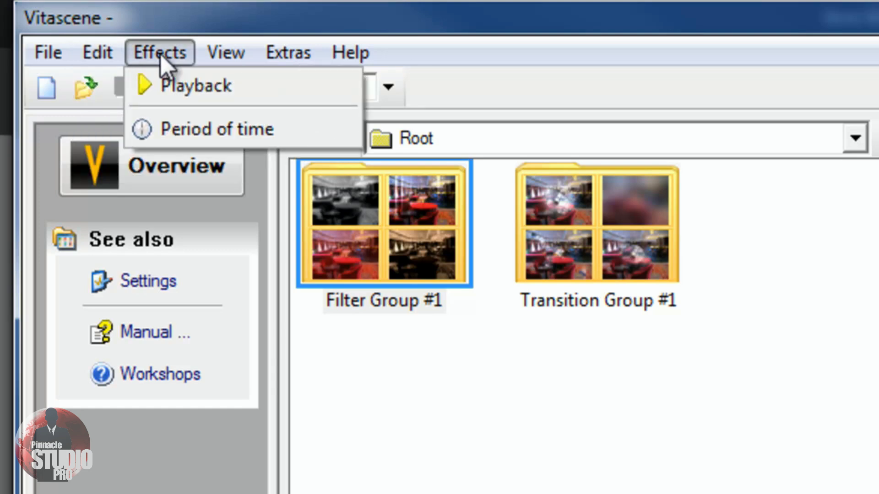
{"action": "mouse_move", "coordinate": [215, 56]}
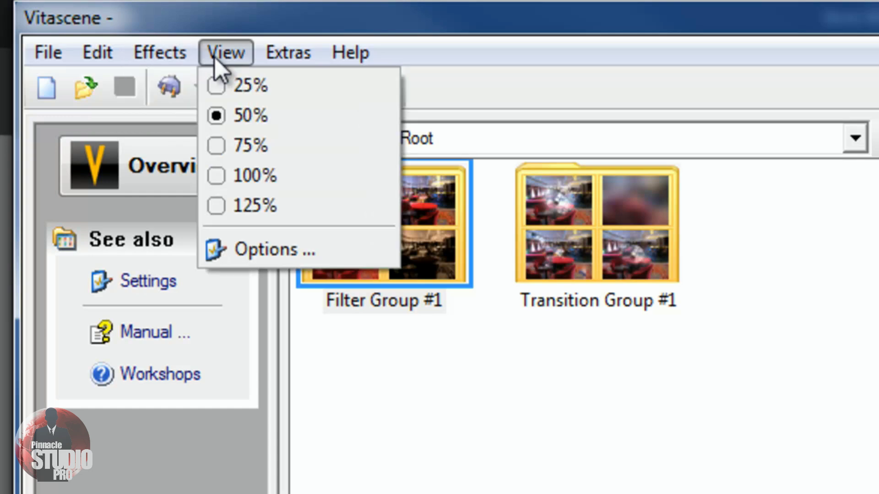
{"action": "mouse_move", "coordinate": [306, 51]}
{"action": "mouse_move", "coordinate": [353, 54]}
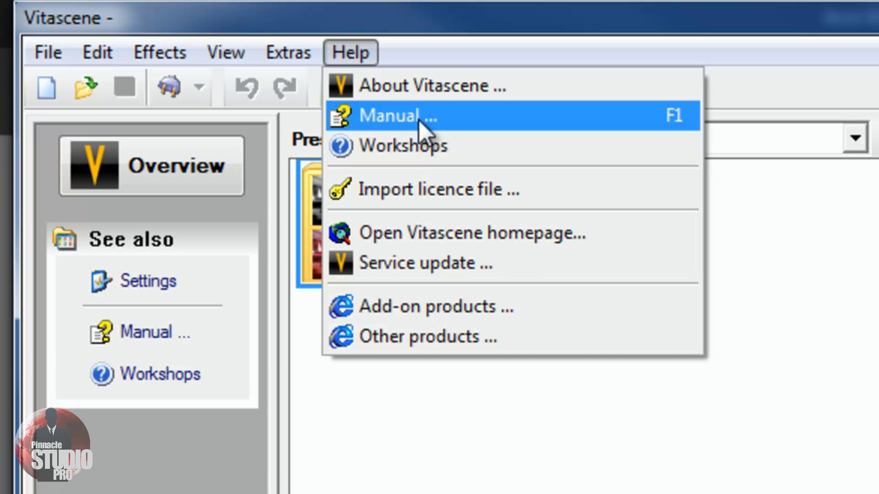
{"action": "left_click", "coordinate": [486, 60]}
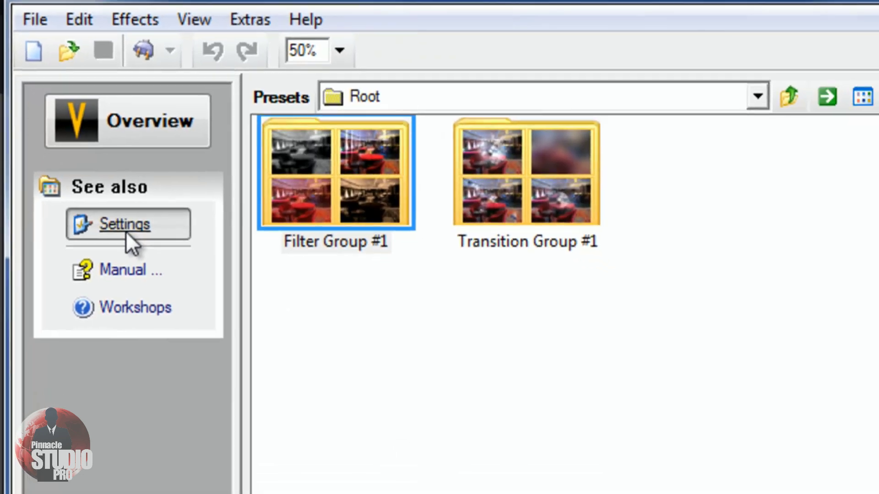
Step: Review the Vitascene settings, project and export options, and return to the filter presets
{"action": "left_click", "coordinate": [131, 284]}
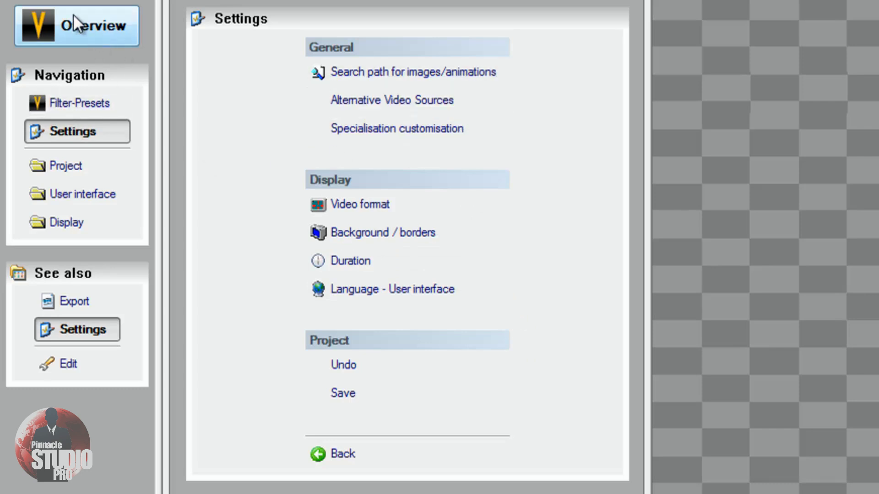
{"action": "left_click", "coordinate": [73, 167]}
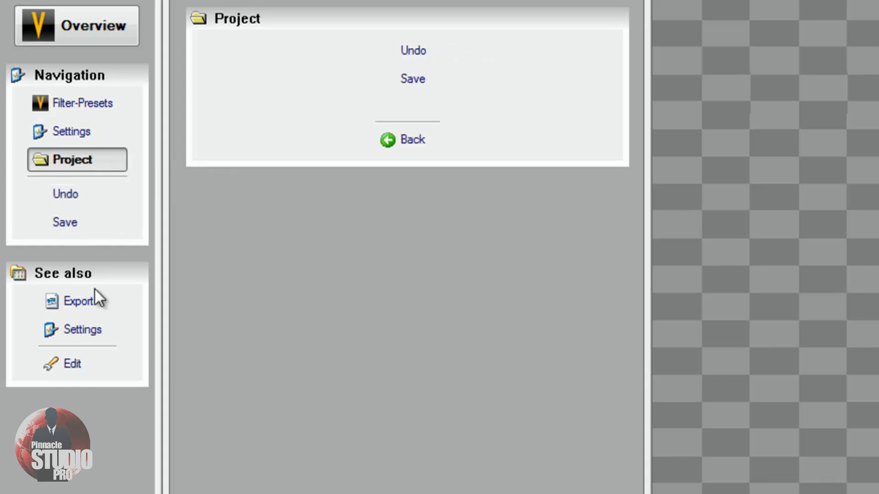
{"action": "left_click", "coordinate": [81, 306]}
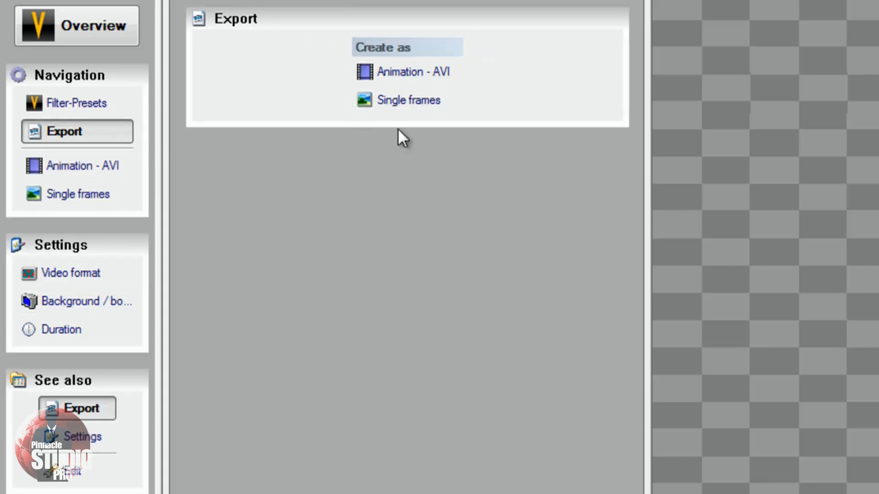
{"action": "left_click", "coordinate": [82, 436]}
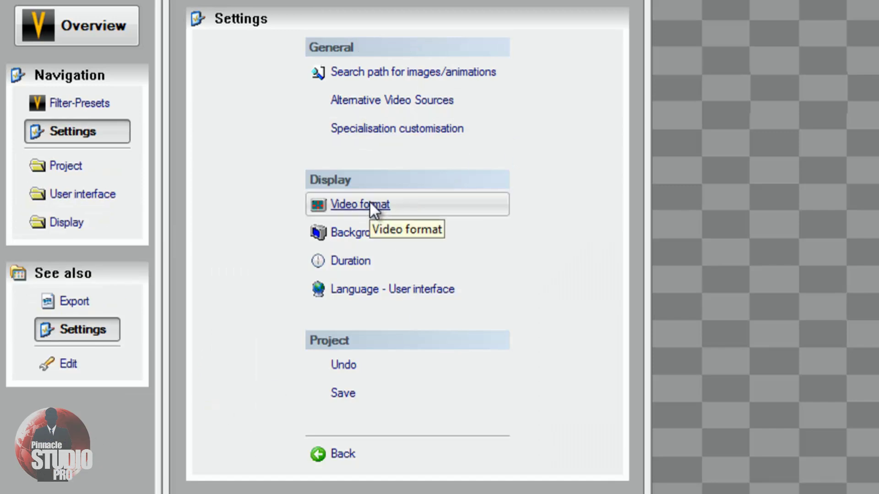
{"action": "left_click", "coordinate": [62, 104]}
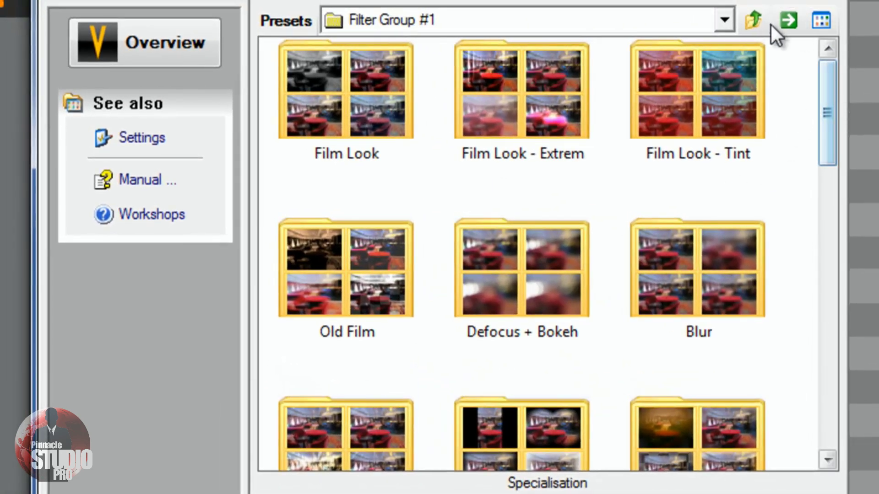
Step: Open Filter Group #1 from the Root presets and browse through the Film Look - Extrem presets
{"action": "left_click", "coordinate": [753, 19]}
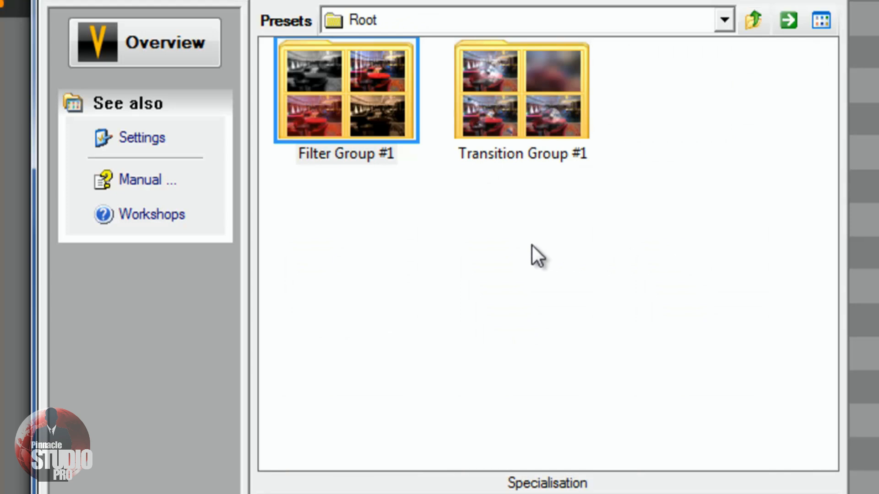
{"action": "double_click", "coordinate": [372, 101]}
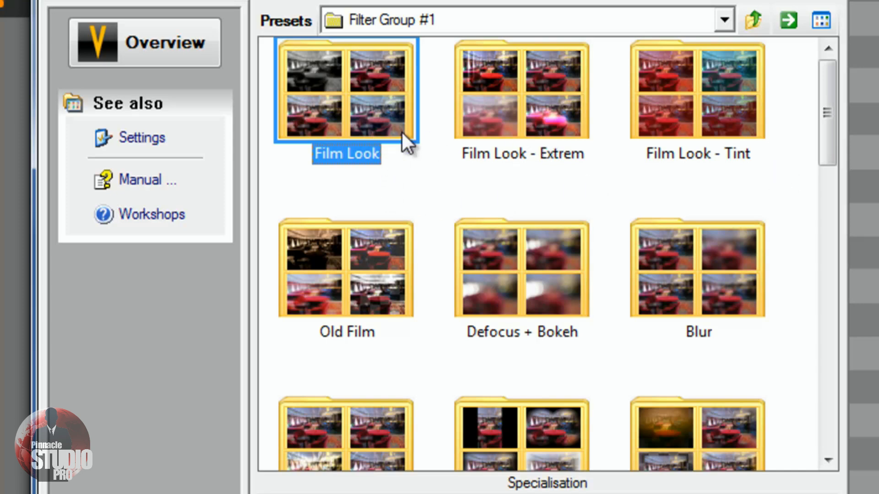
{"action": "left_click_drag", "start_coordinate": [829, 107], "coordinate": [423, 167]}
{"action": "left_click", "coordinate": [517, 120]}
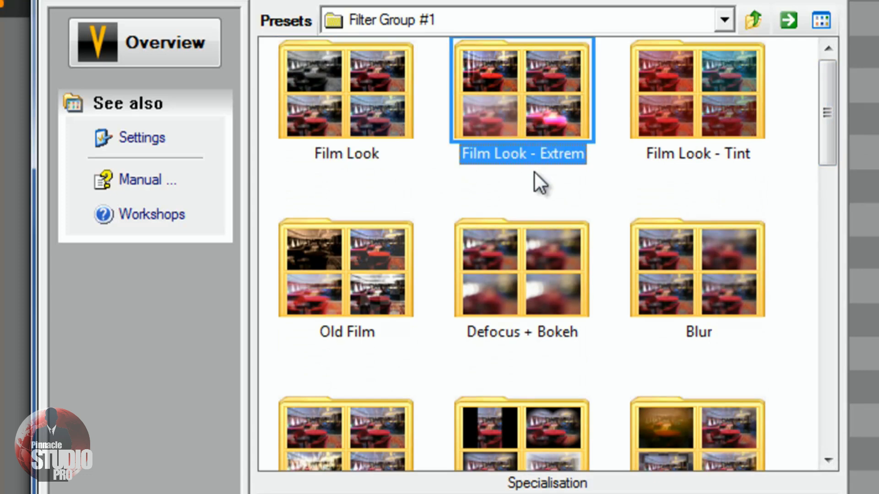
{"action": "left_click", "coordinate": [535, 172]}
{"action": "double_click", "coordinate": [530, 110]}
{"action": "mouse_move", "coordinate": [830, 106]}
{"action": "left_mouse_down"}
{"action": "mouse_move", "coordinate": [840, 264]}
{"action": "mouse_move", "coordinate": [827, 276]}
{"action": "mouse_move", "coordinate": [811, 402]}
{"action": "left_mouse_up"}
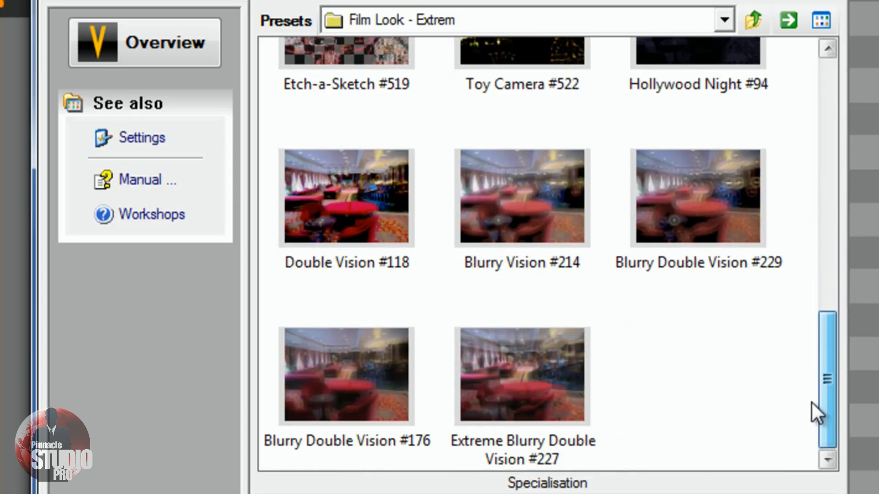
Step: Go back to Filter Group #1 and look through all its preset folders down to New ... [from scratch]
{"action": "left_click", "coordinate": [745, 23]}
{"action": "left_click_drag", "start_coordinate": [825, 85], "coordinate": [827, 338]}
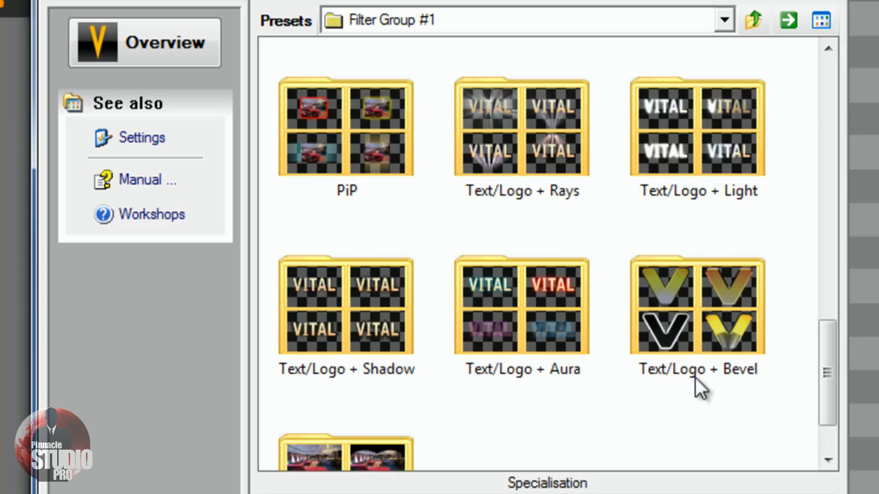
{"action": "left_click_drag", "start_coordinate": [823, 357], "coordinate": [828, 391]}
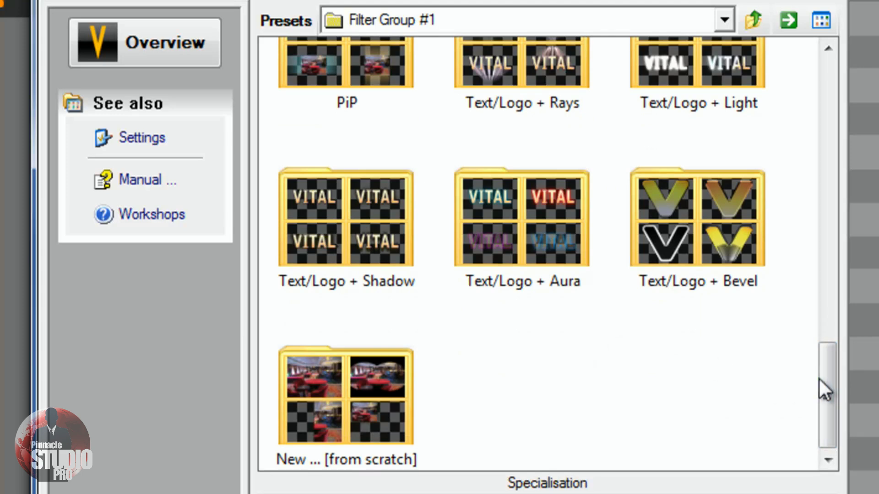
{"action": "left_click_drag", "start_coordinate": [830, 379], "coordinate": [816, 80]}
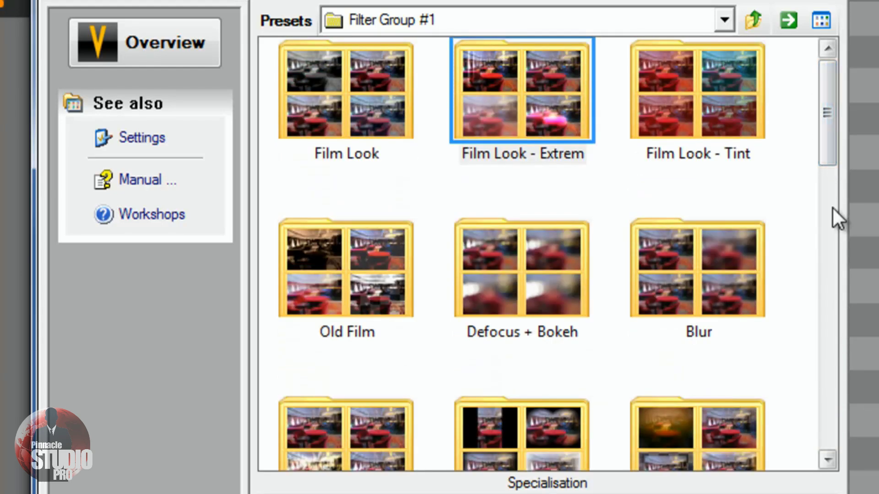
{"action": "left_click_drag", "start_coordinate": [830, 106], "coordinate": [857, 308]}
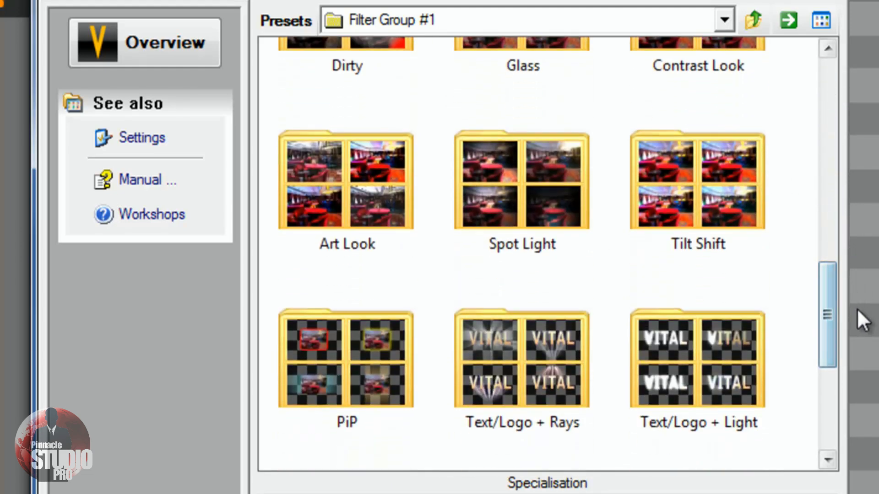
Step: Apply the Cross Drawing #598 preset from the Art Look folder to the clip
{"action": "double_click", "coordinate": [361, 202]}
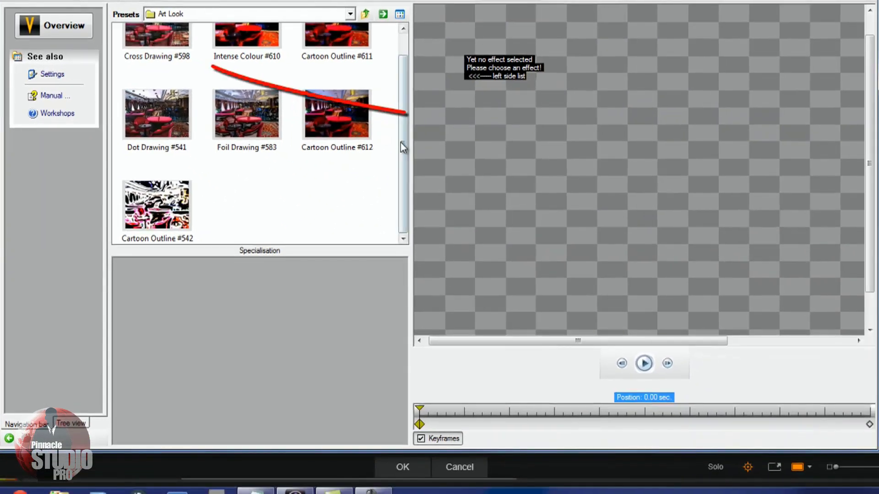
{"action": "scroll", "coordinate": [403, 146], "scroll_direction": "up", "scroll_amount": 1}
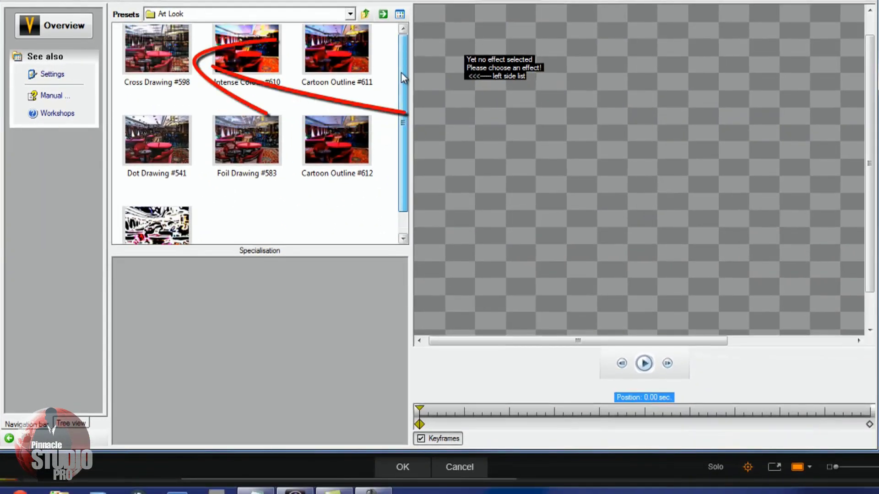
{"action": "left_click", "coordinate": [149, 57]}
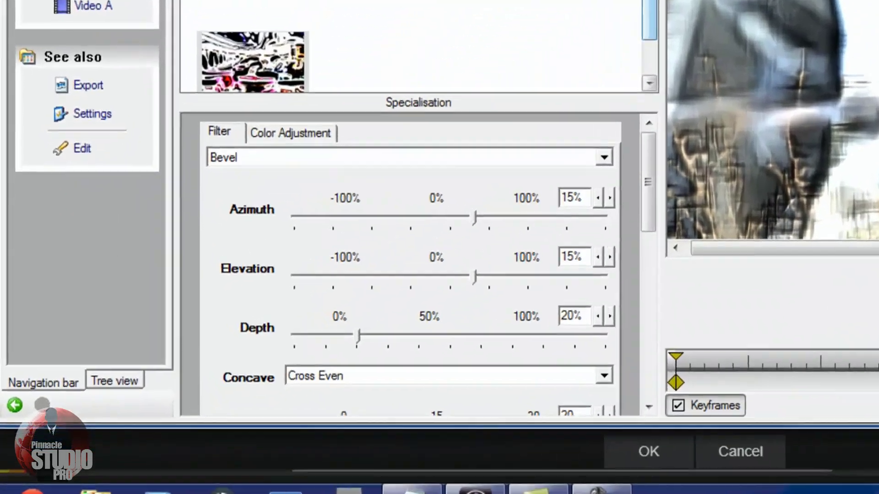
Step: Examine the preset's Bevel filter parameters, from Azimuth and Elevation down to Dark Level
{"action": "scroll", "coordinate": [402, 166], "scroll_direction": "down", "scroll_amount": 1}
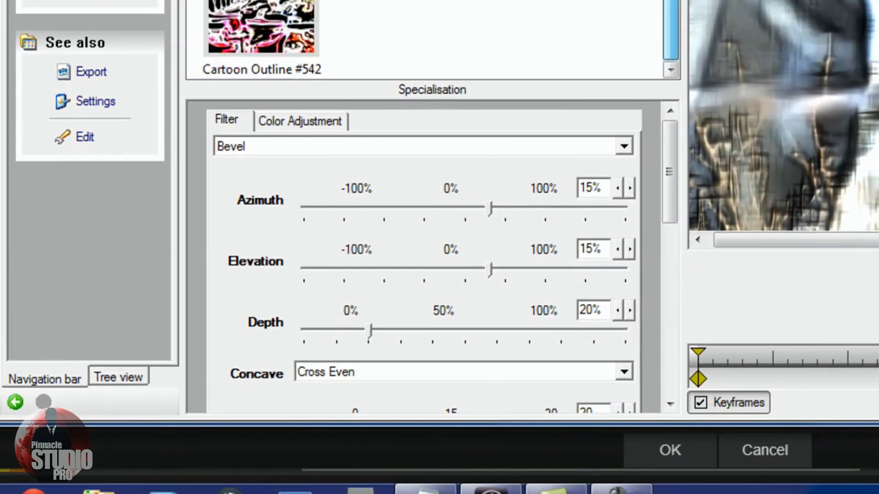
{"action": "scroll", "coordinate": [671, 179], "scroll_direction": "down", "scroll_amount": 1}
{"action": "left_click_drag", "start_coordinate": [671, 179], "coordinate": [232, 126]}
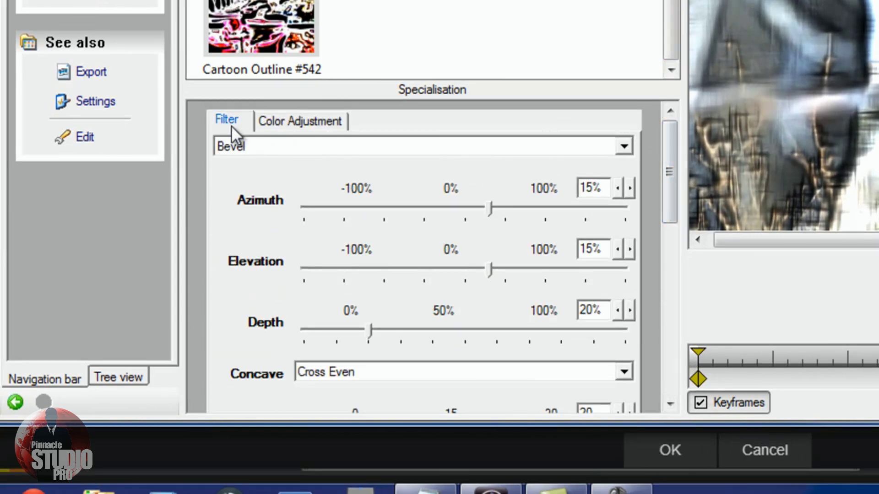
{"action": "left_click_drag", "start_coordinate": [663, 141], "coordinate": [665, 321]}
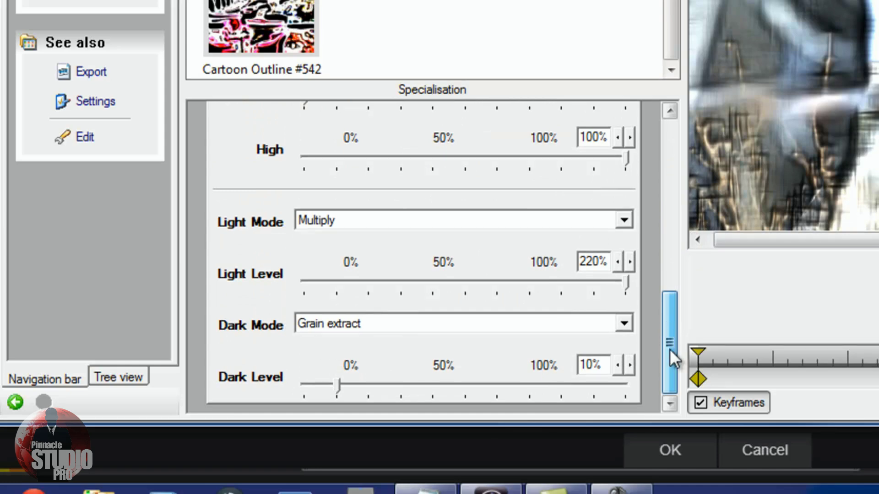
{"action": "left_click_drag", "start_coordinate": [669, 348], "coordinate": [662, 126]}
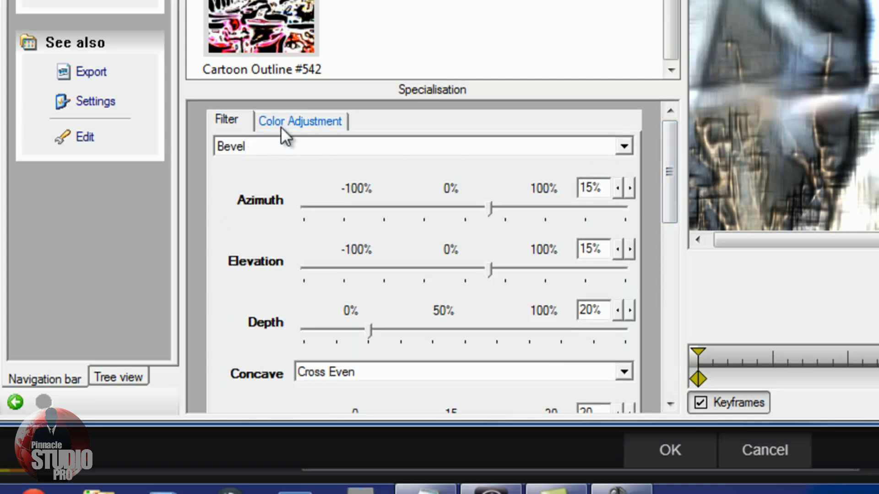
Step: Examine the Cross Drawing #598 preset's color adjustment parameters, from Brightness and Contrast down to Gamma
{"action": "left_click", "coordinate": [299, 123]}
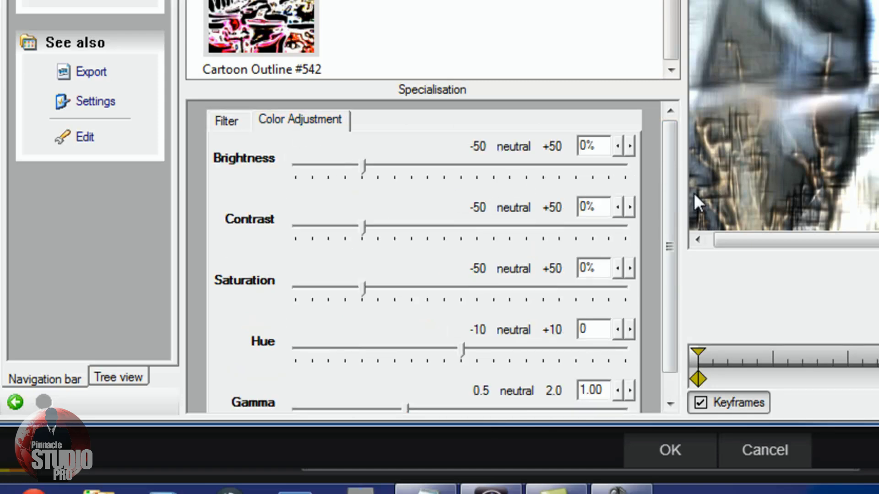
{"action": "left_click_drag", "start_coordinate": [676, 180], "coordinate": [671, 224]}
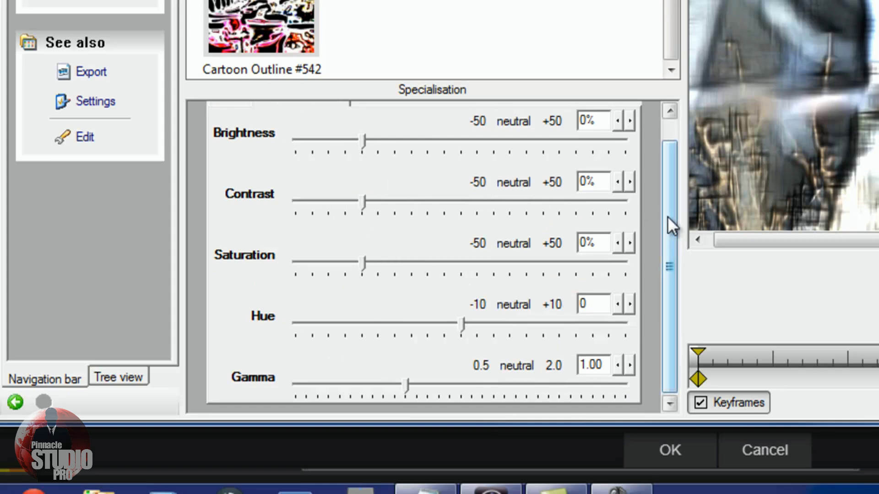
{"action": "left_click_drag", "start_coordinate": [668, 217], "coordinate": [678, 173]}
{"action": "left_click_drag", "start_coordinate": [673, 212], "coordinate": [668, 240]}
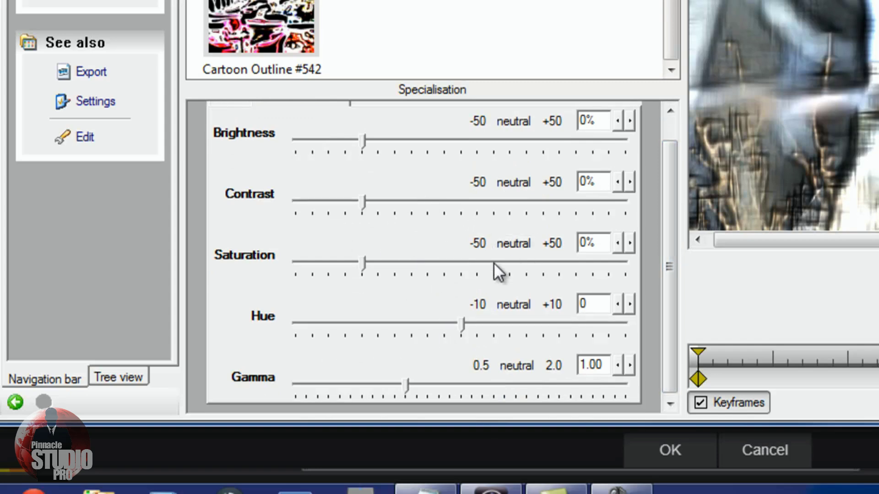
{"action": "left_click_drag", "start_coordinate": [669, 258], "coordinate": [661, 222]}
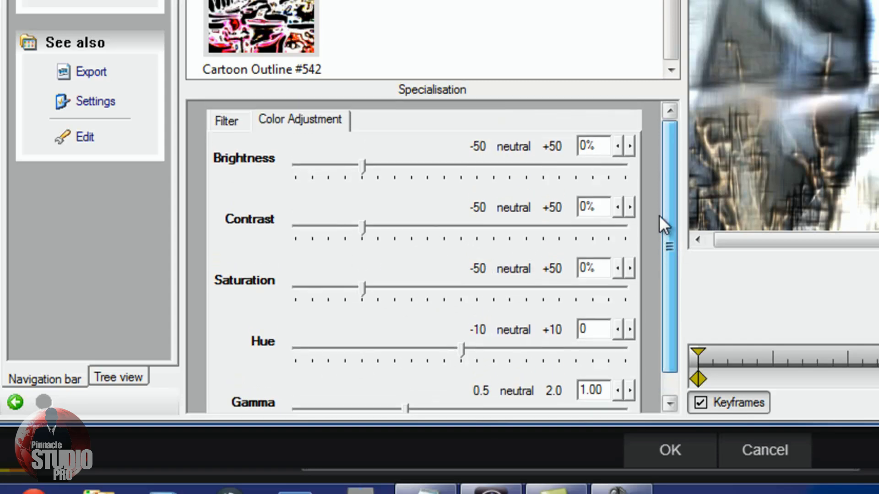
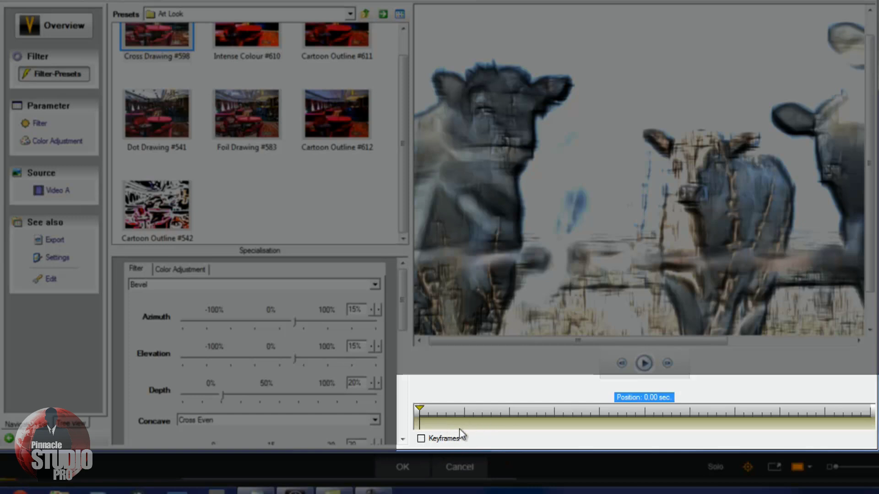
Step: Enable keyframes for the effect and add a keyframe at 2.64 sec with Elevation set to 15%
{"action": "left_click", "coordinate": [421, 439]}
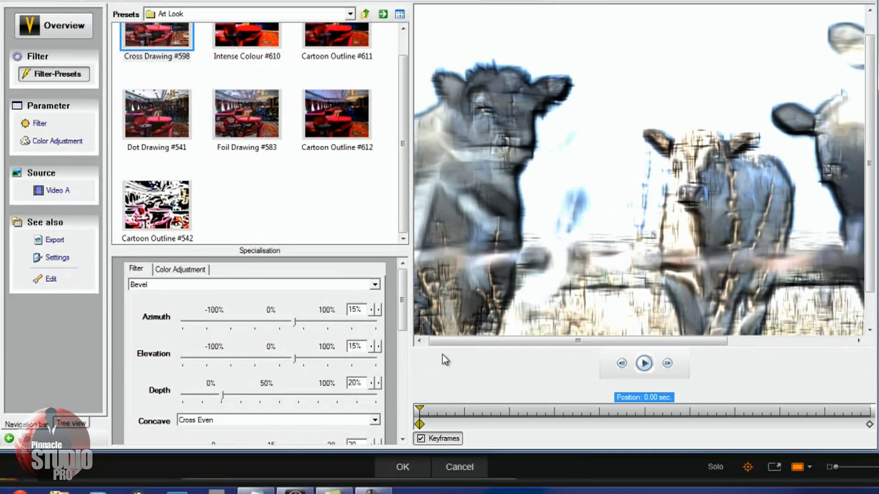
{"action": "left_click_drag", "start_coordinate": [400, 279], "coordinate": [399, 290]}
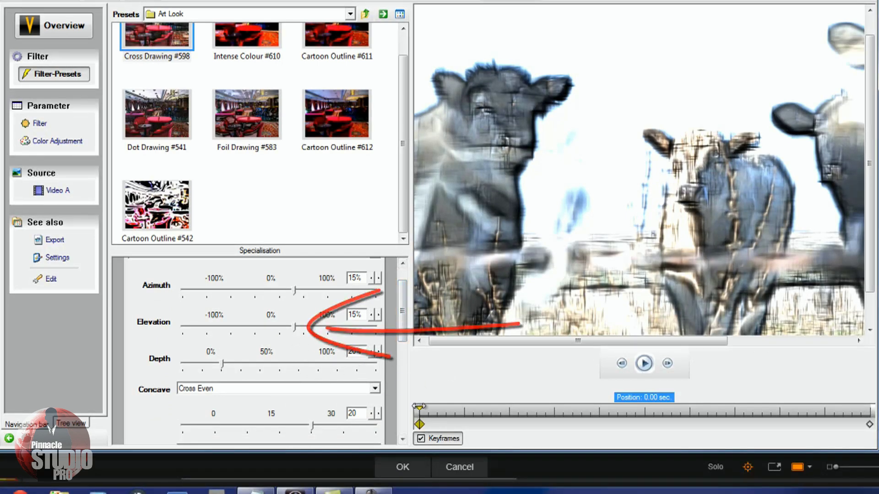
{"action": "left_click_drag", "start_coordinate": [420, 412], "coordinate": [484, 409]}
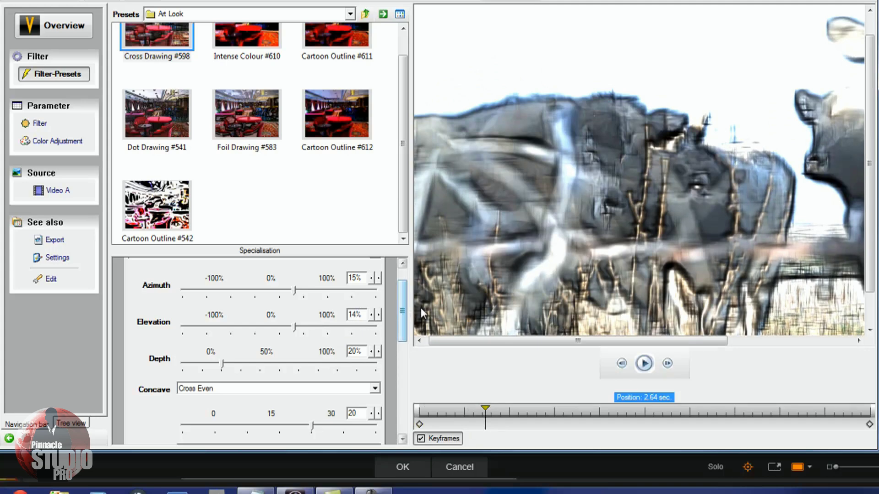
{"action": "key", "text": "Up"}
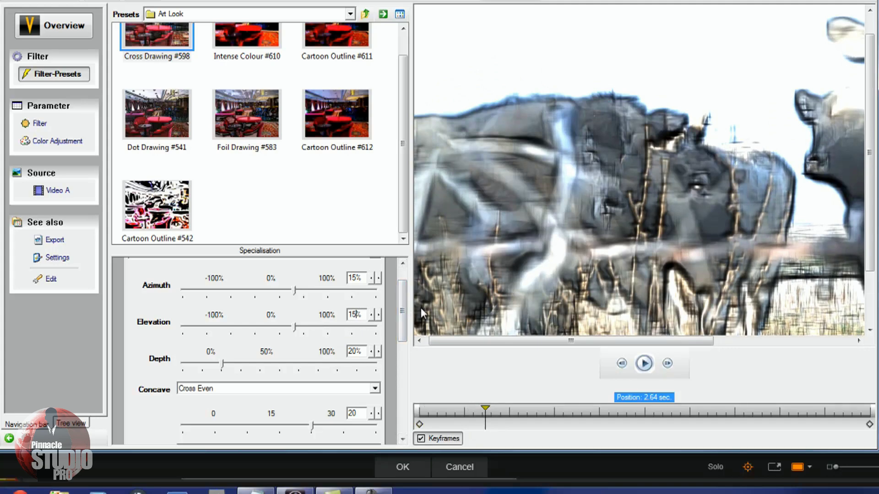
{"action": "type", "text": "00"}
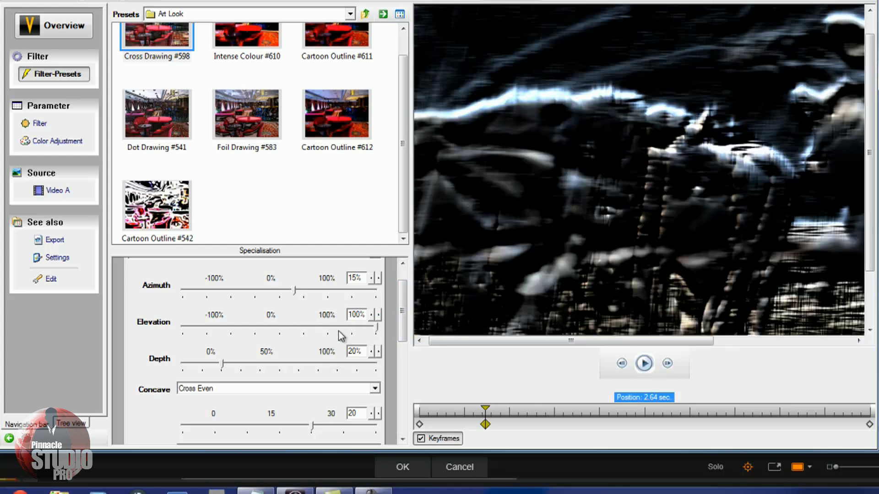
{"action": "left_click_drag", "start_coordinate": [364, 310], "coordinate": [323, 313]}
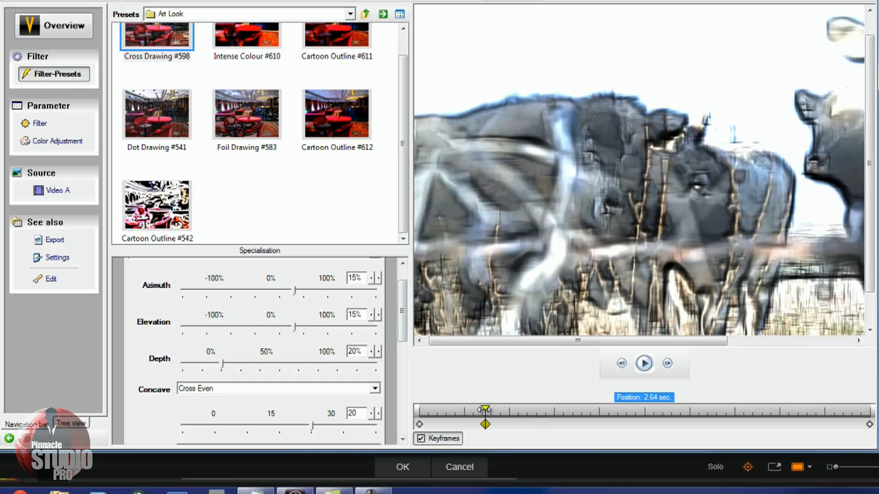
Step: Add a keyframe at 5.41 sec with Elevation set to 50%
{"action": "left_click_drag", "start_coordinate": [486, 408], "coordinate": [555, 410]}
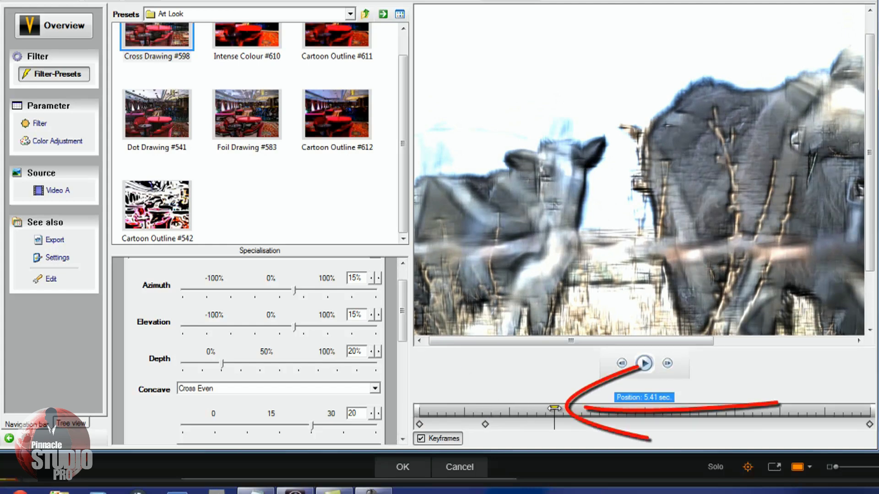
{"action": "double_click", "coordinate": [353, 315]}
{"action": "type", "text": "50"}
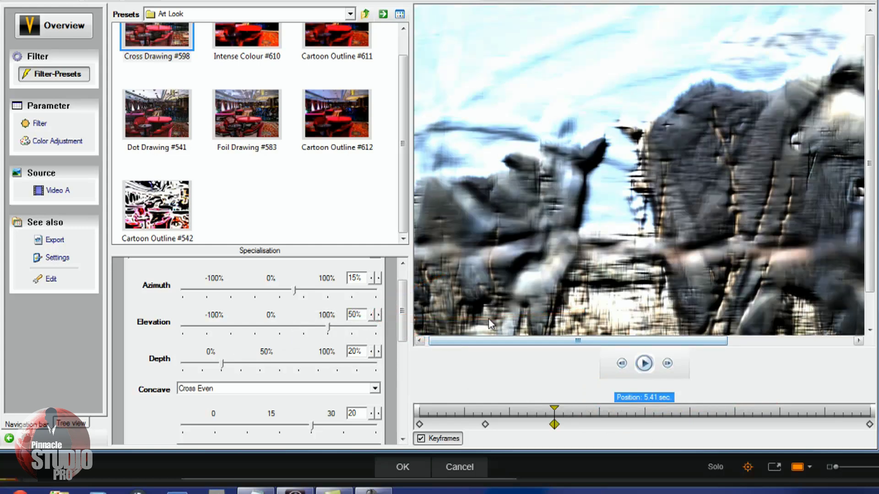
Step: Hold Elevation at 50% with another keyframe at 11.98 sec
{"action": "left_click_drag", "start_coordinate": [554, 410], "coordinate": [720, 408]}
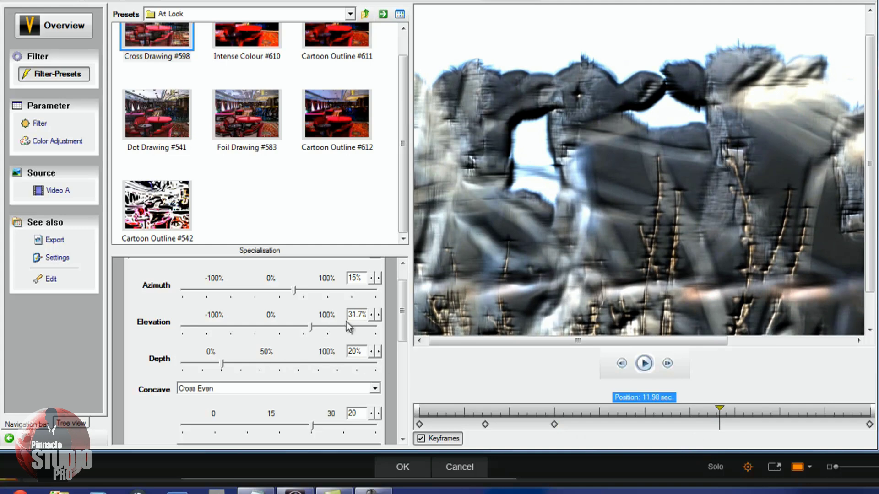
{"action": "left_click_drag", "start_coordinate": [358, 314], "coordinate": [339, 320]}
{"action": "type", "text": "50"}
{"action": "key", "text": "Return"}
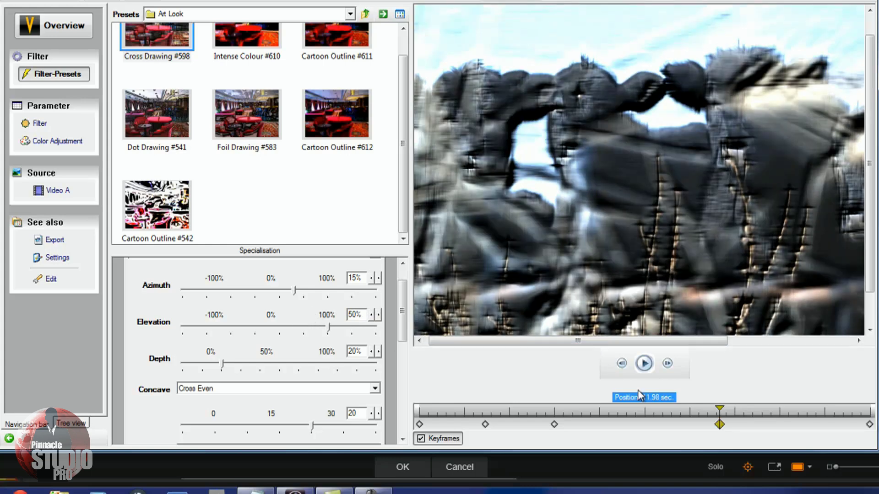
Step: Add a keyframe at 14.85 sec that brings Elevation back to 15%
{"action": "left_click_drag", "start_coordinate": [726, 406], "coordinate": [791, 406]}
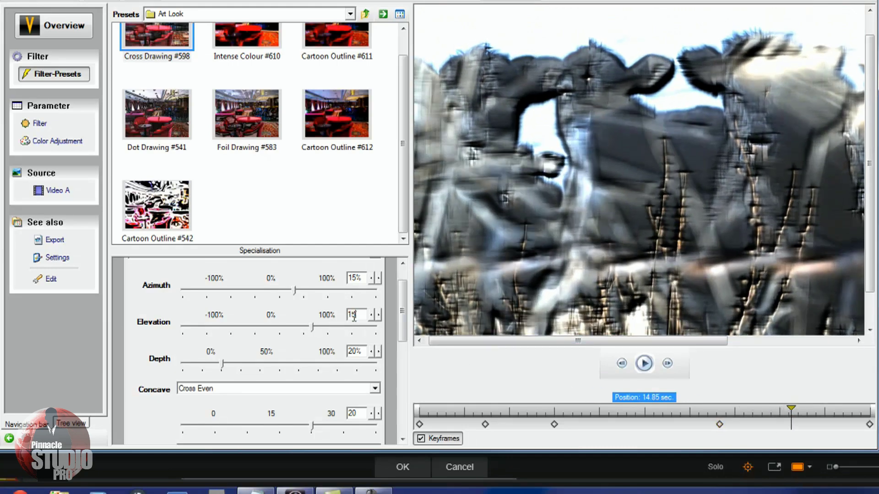
{"action": "left_click", "coordinate": [354, 316]}
{"action": "type", "text": "15"}
{"action": "key", "text": "Return"}
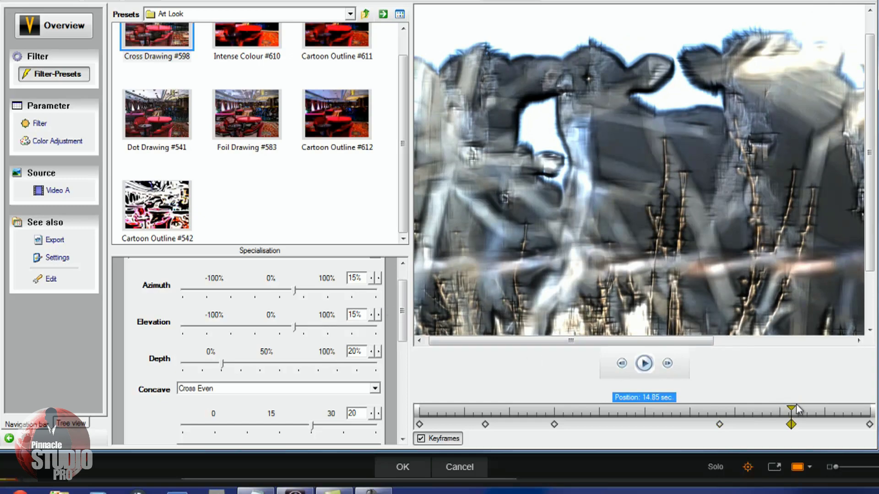
Step: Check the effect at the clip's end, return to 0.00 sec, and go back to the editing program with the keyframed effect
{"action": "left_click_drag", "start_coordinate": [793, 408], "coordinate": [867, 409]}
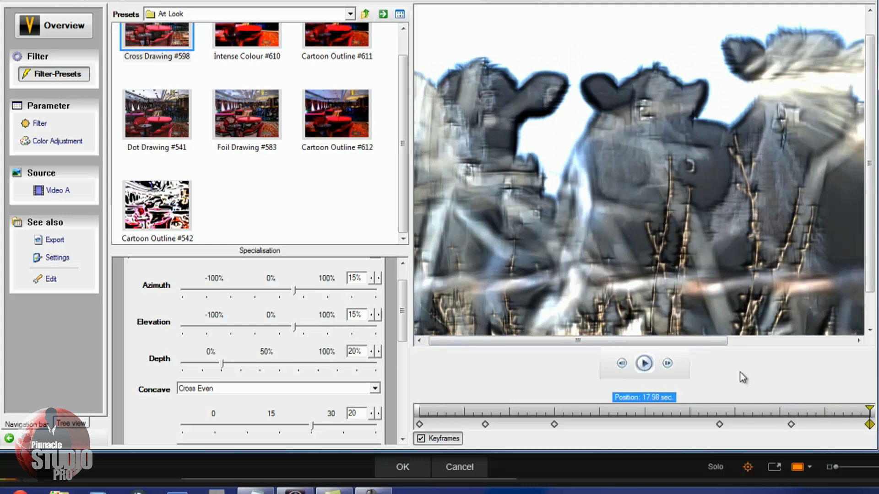
{"action": "left_click_drag", "start_coordinate": [869, 408], "coordinate": [418, 425]}
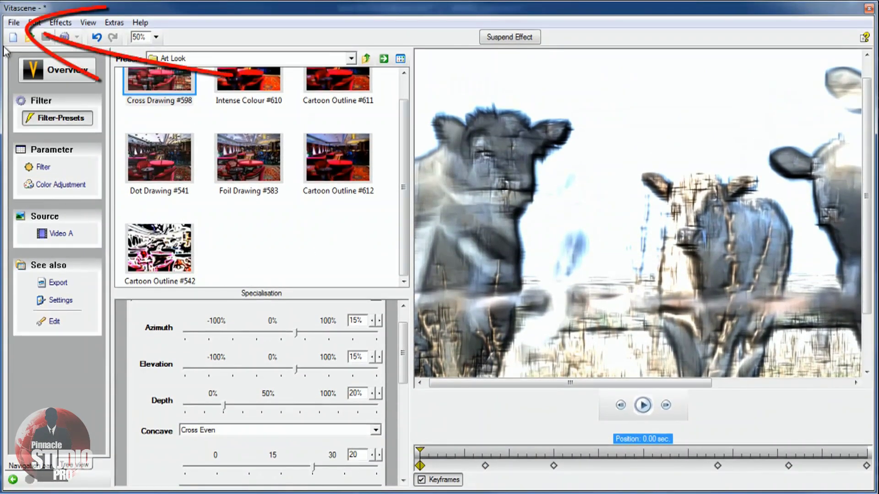
{"action": "left_click", "coordinate": [14, 24]}
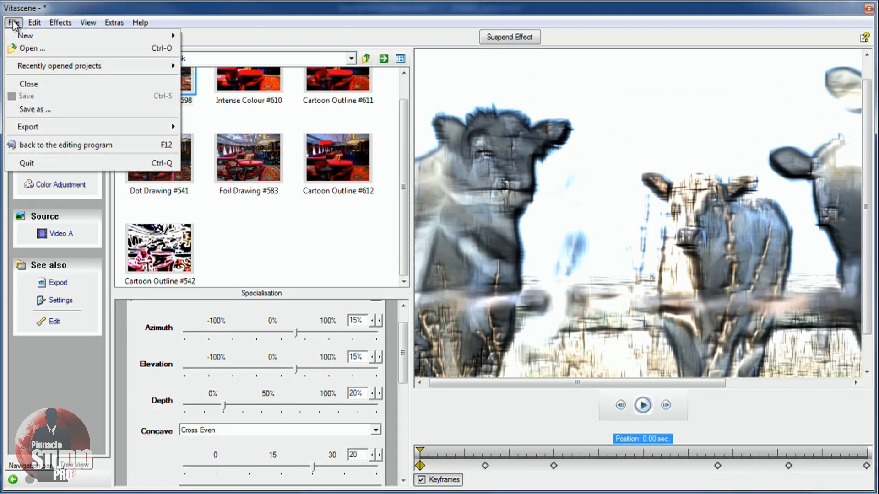
{"action": "left_click", "coordinate": [37, 147]}
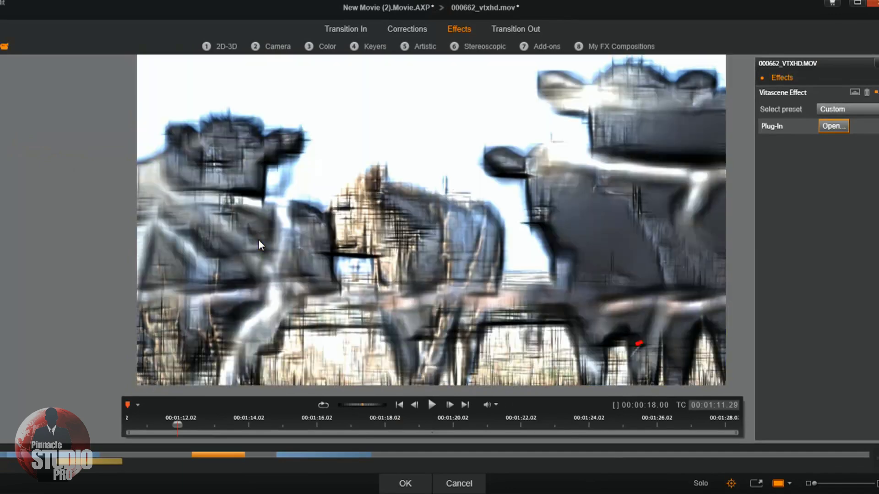
Step: Play the clip with its Vitascene effect from the start and accept the changes in the effects editor
{"action": "key", "text": "Home"}
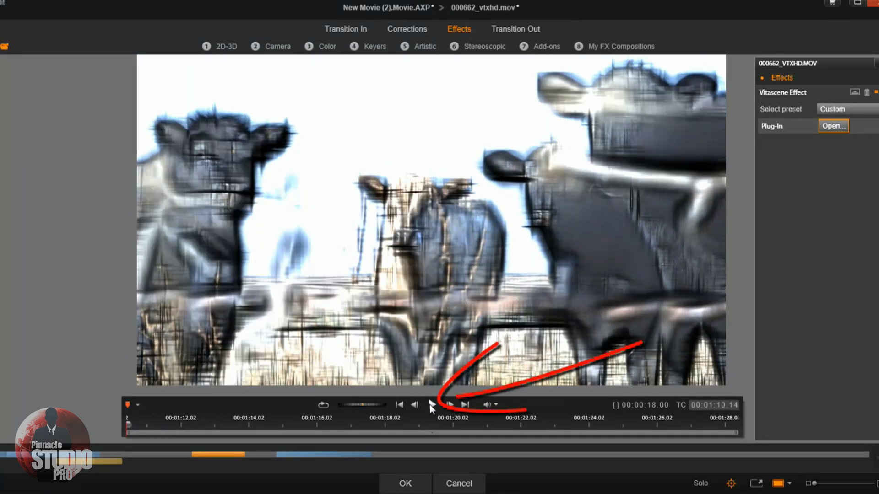
{"action": "left_click", "coordinate": [430, 405]}
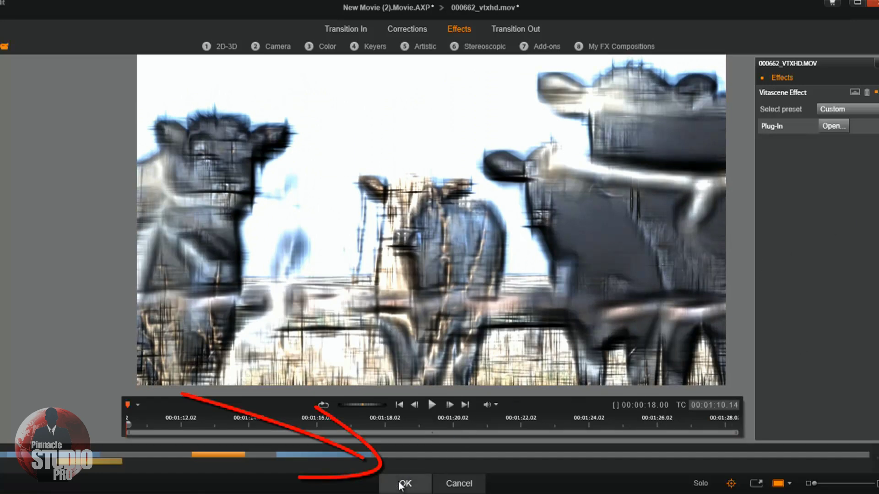
{"action": "left_click", "coordinate": [403, 484]}
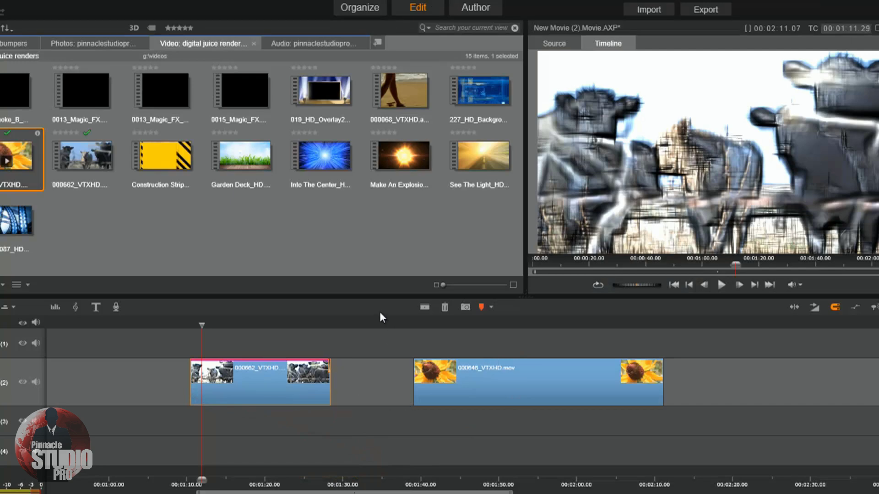
Step: Add the proDAD Vitascene Effect to the flower clip 000646_VTXHD.mov on the timeline in the effects editor
{"action": "left_click", "coordinate": [485, 385]}
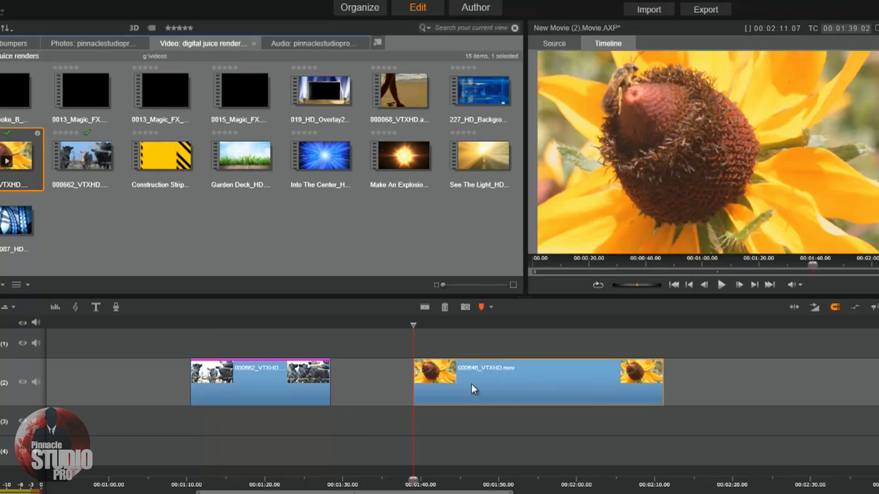
{"action": "right_click", "coordinate": [515, 381]}
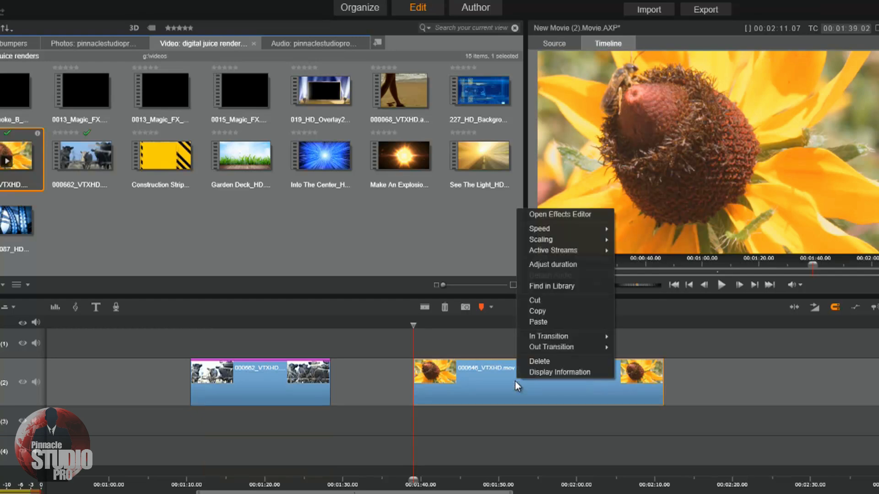
{"action": "left_click", "coordinate": [557, 214]}
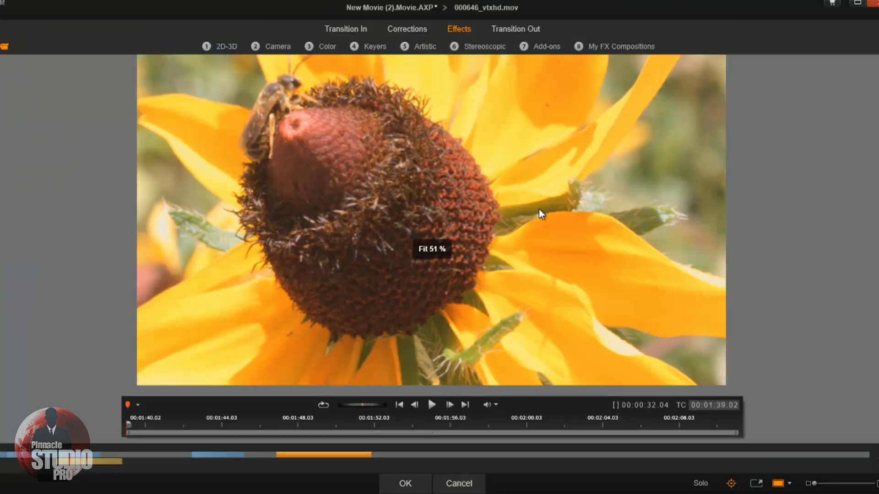
{"action": "left_click", "coordinate": [548, 46]}
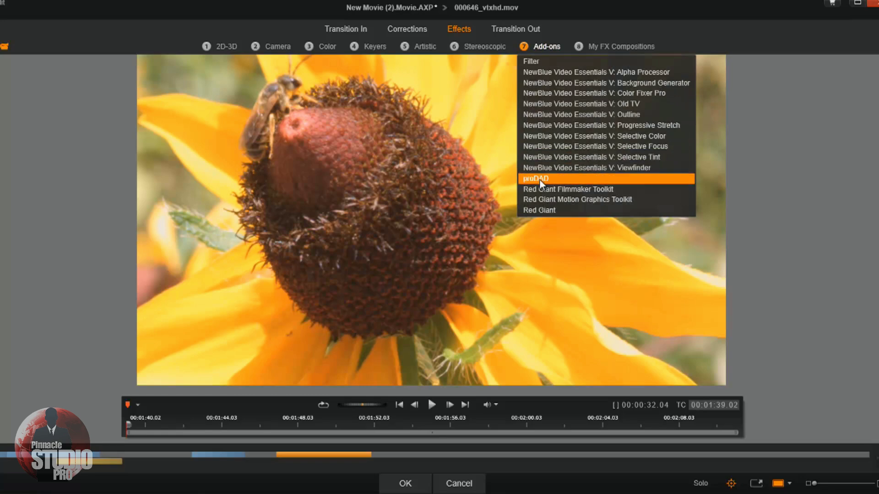
{"action": "left_click", "coordinate": [540, 179]}
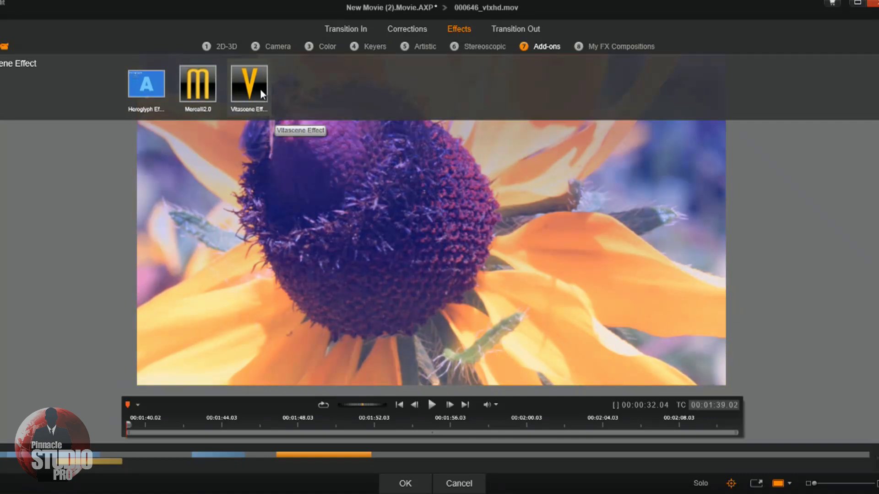
{"action": "left_click", "coordinate": [261, 91]}
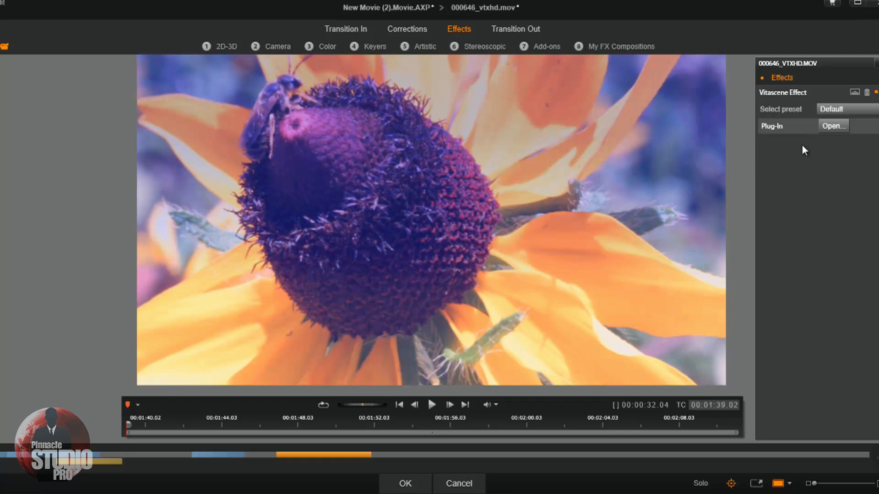
Step: Open the flower clip's Vitascene plug-in and go from the Art Look presets to the Transition Group #1 folders
{"action": "left_click", "coordinate": [831, 126]}
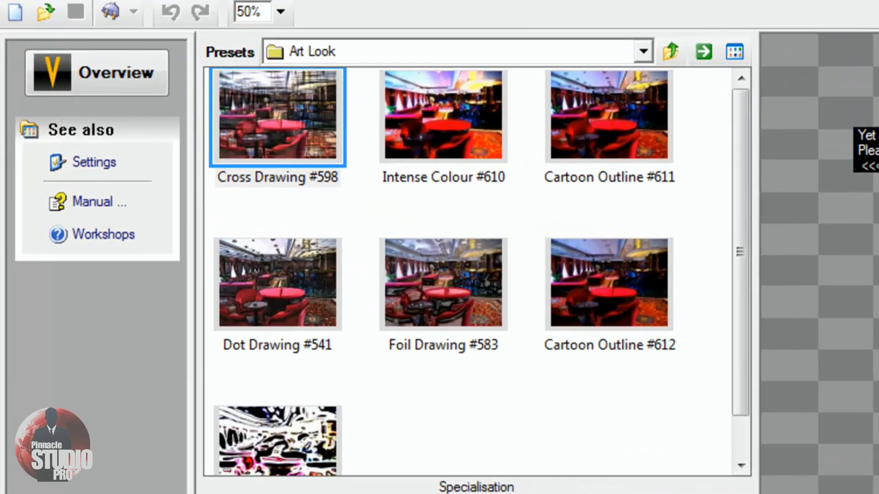
{"action": "left_click", "coordinate": [667, 57]}
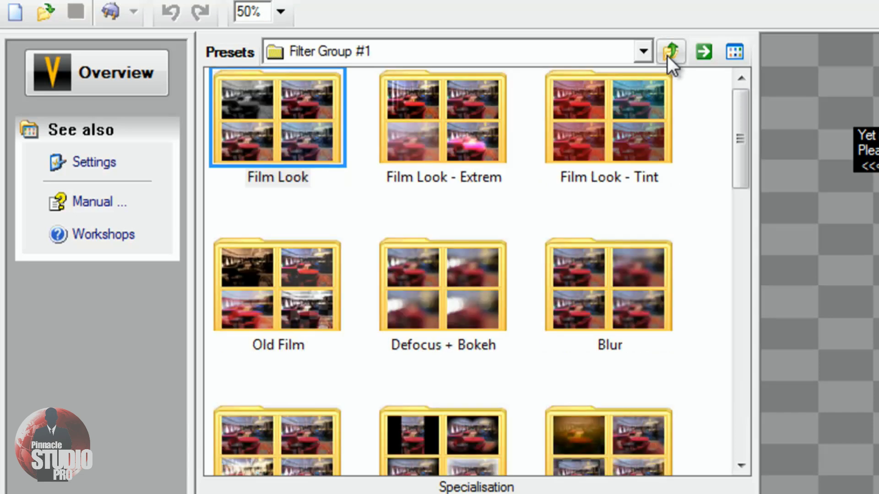
{"action": "left_click", "coordinate": [668, 57]}
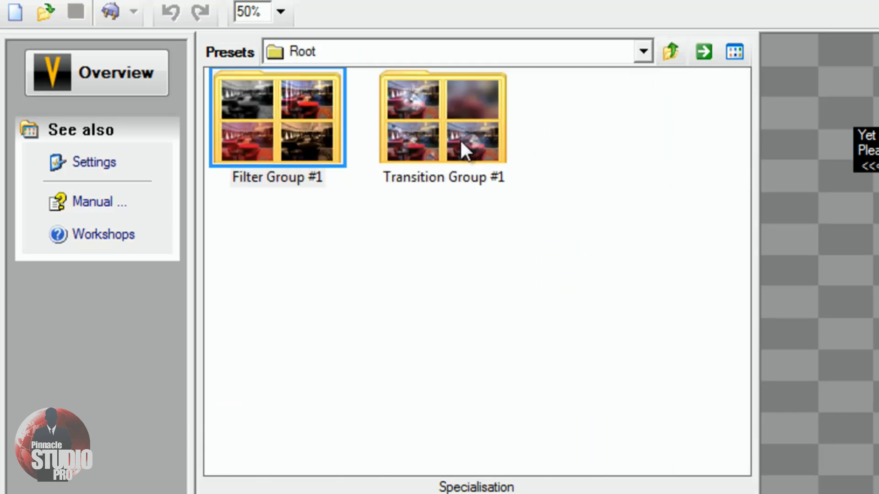
{"action": "double_click", "coordinate": [446, 131]}
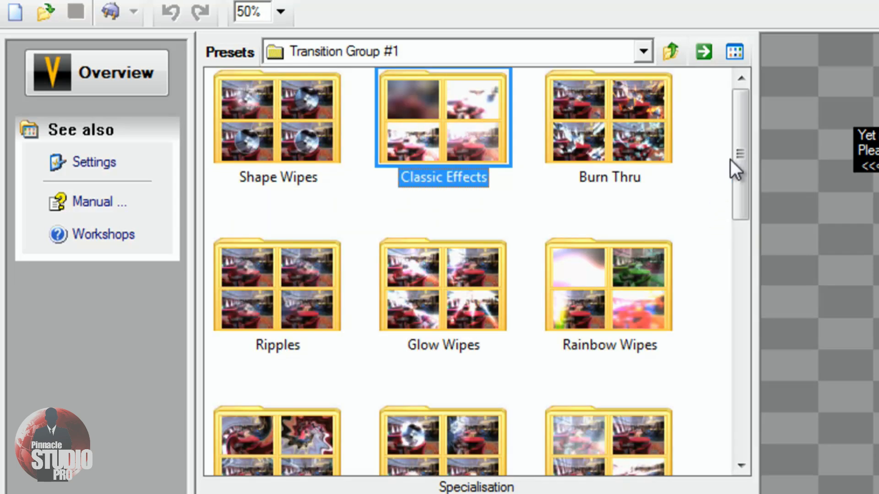
{"action": "mouse_move", "coordinate": [738, 139]}
{"action": "left_mouse_down"}
{"action": "mouse_move", "coordinate": [751, 184]}
{"action": "mouse_move", "coordinate": [751, 137]}
{"action": "mouse_move", "coordinate": [744, 176]}
{"action": "mouse_move", "coordinate": [741, 124]}
{"action": "left_mouse_up"}
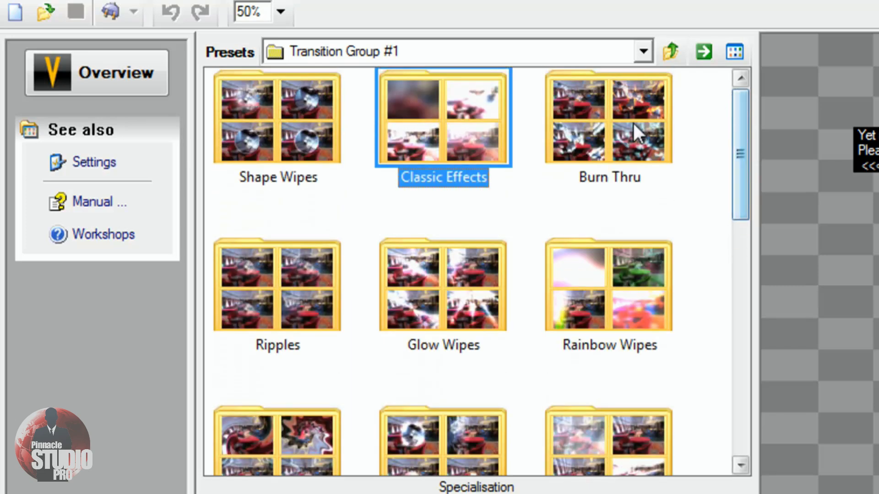
Step: Look into the Burn Thru presets, go back up to Transition Group #1, and examine its remaining transition folders
{"action": "left_click", "coordinate": [597, 114]}
{"action": "double_click", "coordinate": [597, 113]}
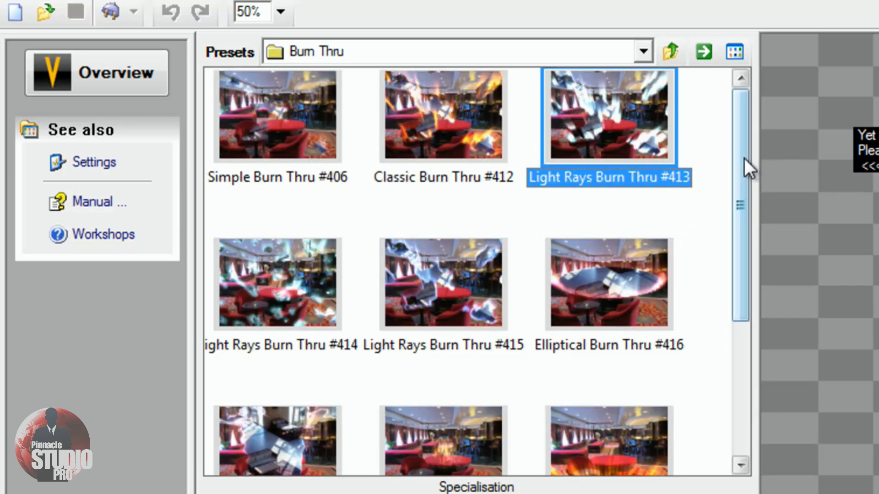
{"action": "mouse_move", "coordinate": [743, 169]}
{"action": "left_mouse_down"}
{"action": "mouse_move", "coordinate": [736, 275]}
{"action": "mouse_move", "coordinate": [736, 165]}
{"action": "left_mouse_up"}
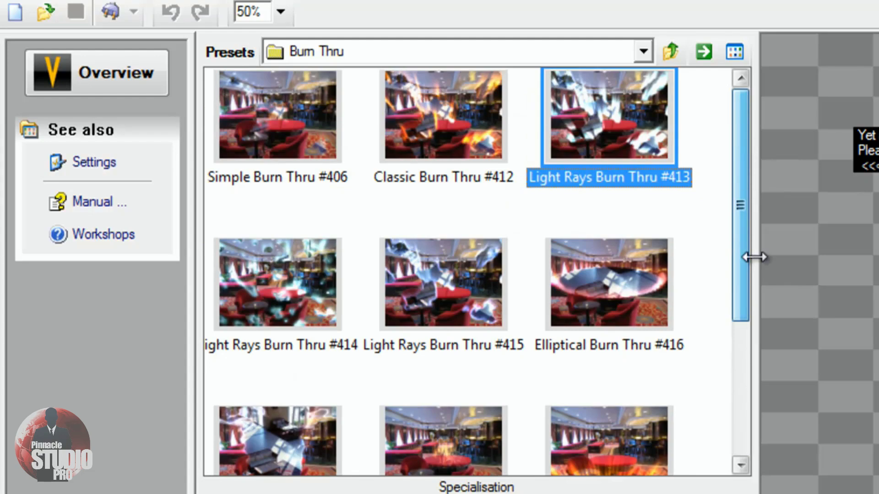
{"action": "left_click", "coordinate": [668, 52]}
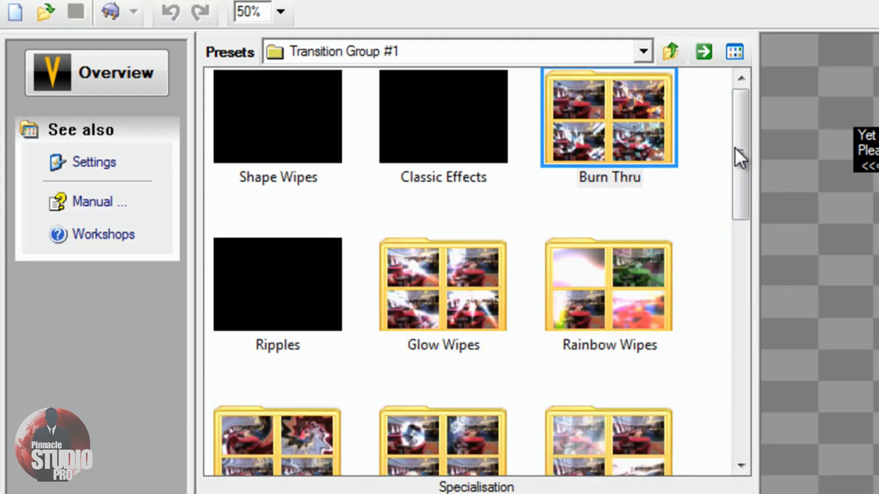
{"action": "mouse_move", "coordinate": [736, 146]}
{"action": "left_mouse_down"}
{"action": "mouse_move", "coordinate": [757, 235]}
{"action": "mouse_move", "coordinate": [755, 367]}
{"action": "mouse_move", "coordinate": [721, 215]}
{"action": "left_mouse_up"}
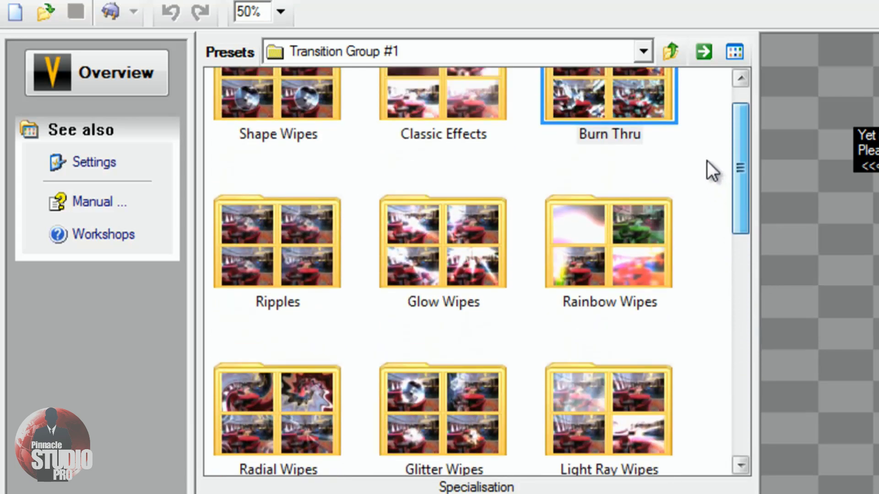
{"action": "scroll", "coordinate": [706, 160], "scroll_direction": "up", "scroll_amount": 1}
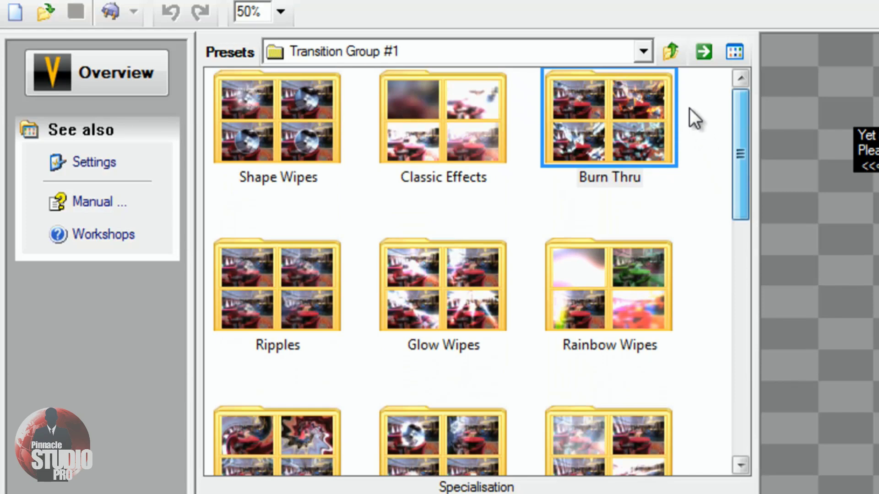
{"action": "scroll", "coordinate": [688, 118], "scroll_direction": "down", "scroll_amount": 10}
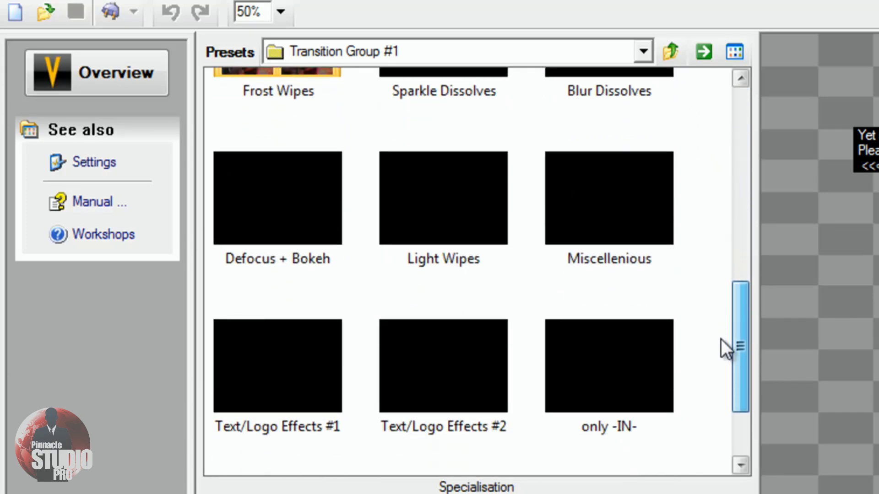
{"action": "left_click_drag", "start_coordinate": [721, 338], "coordinate": [730, 366]}
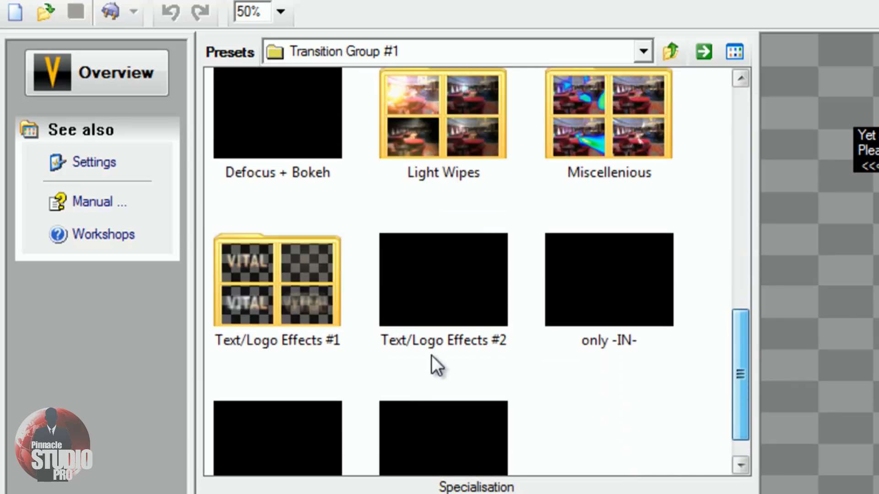
{"action": "mouse_move", "coordinate": [735, 343]}
{"action": "left_mouse_down"}
{"action": "mouse_move", "coordinate": [737, 389]}
{"action": "mouse_move", "coordinate": [736, 333]}
{"action": "mouse_move", "coordinate": [707, 181]}
{"action": "mouse_move", "coordinate": [717, 133]}
{"action": "left_mouse_up"}
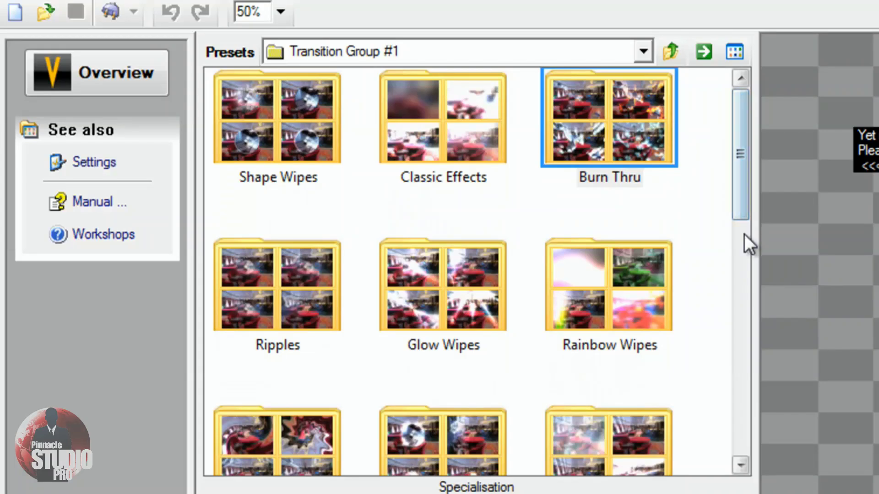
Step: Apply the Elliptical Burn Thru #416 preset from the Burn Thru folder and review its Filter and Impression settings
{"action": "double_click", "coordinate": [609, 126]}
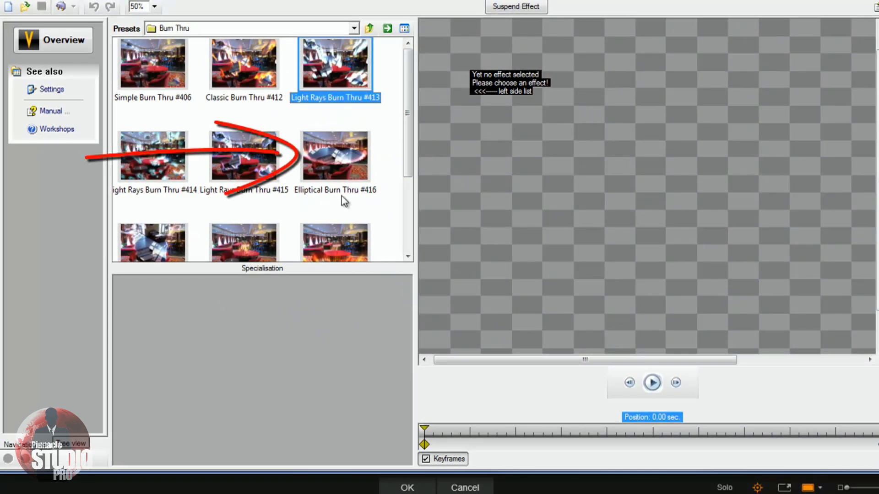
{"action": "left_click", "coordinate": [332, 161]}
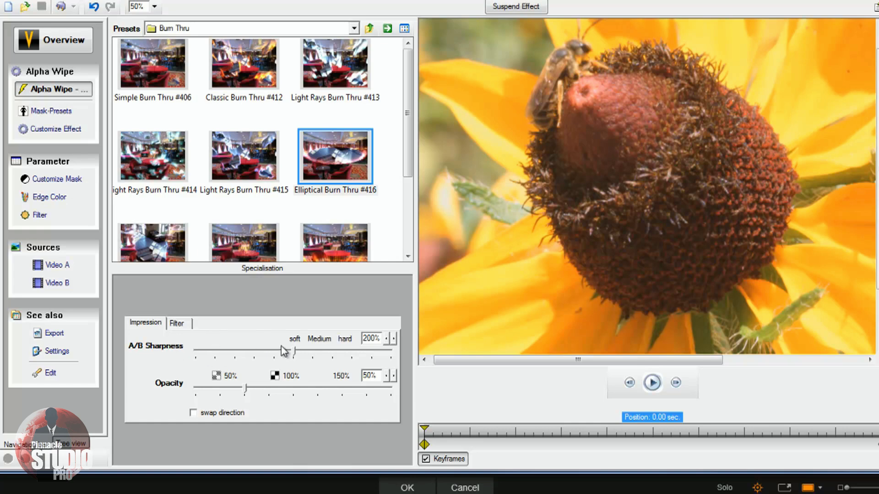
{"action": "left_click", "coordinate": [177, 323]}
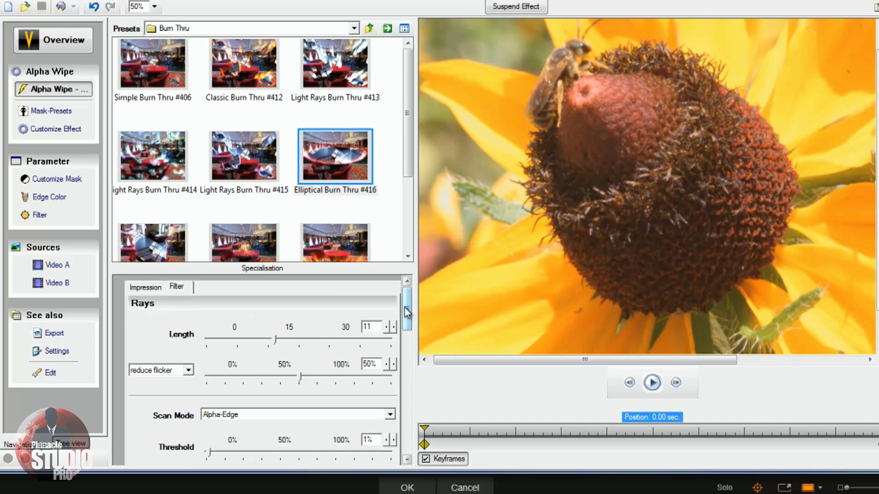
{"action": "mouse_move", "coordinate": [406, 304]}
{"action": "left_mouse_down"}
{"action": "mouse_move", "coordinate": [415, 330]}
{"action": "mouse_move", "coordinate": [415, 443]}
{"action": "mouse_move", "coordinate": [397, 308]}
{"action": "left_mouse_up"}
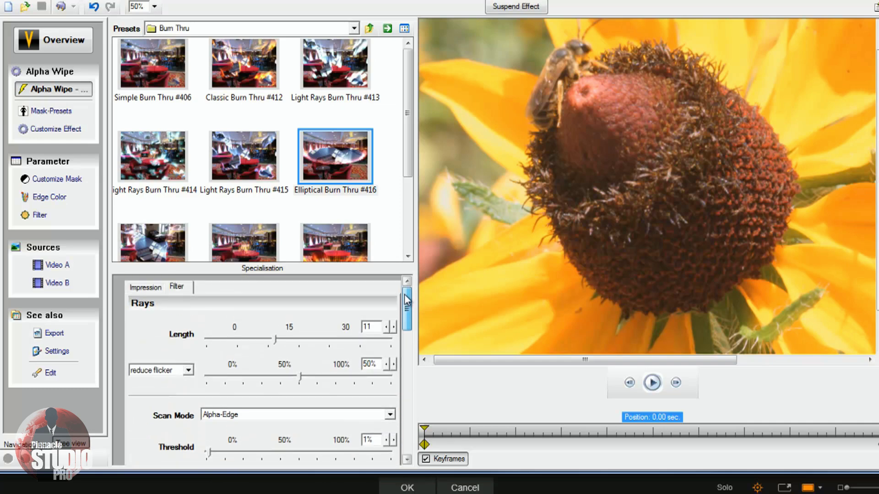
{"action": "left_click", "coordinate": [156, 287]}
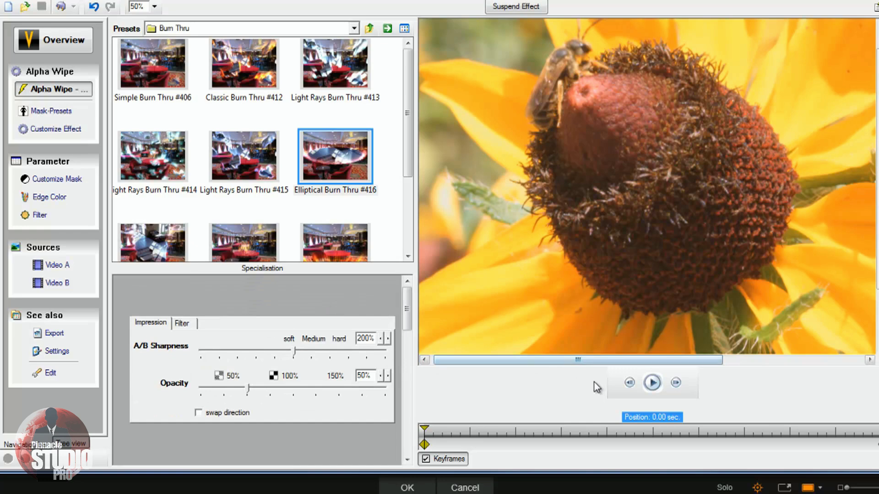
Step: Preview the Elliptical Burn Thru transition by playing briefly from the start and scrubbing further along the effect timeline
{"action": "left_click", "coordinate": [655, 391]}
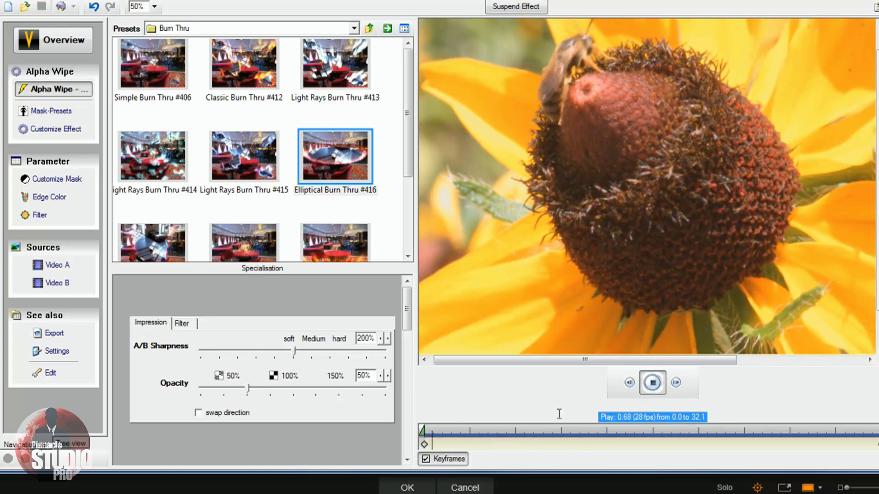
{"action": "left_click", "coordinate": [652, 383]}
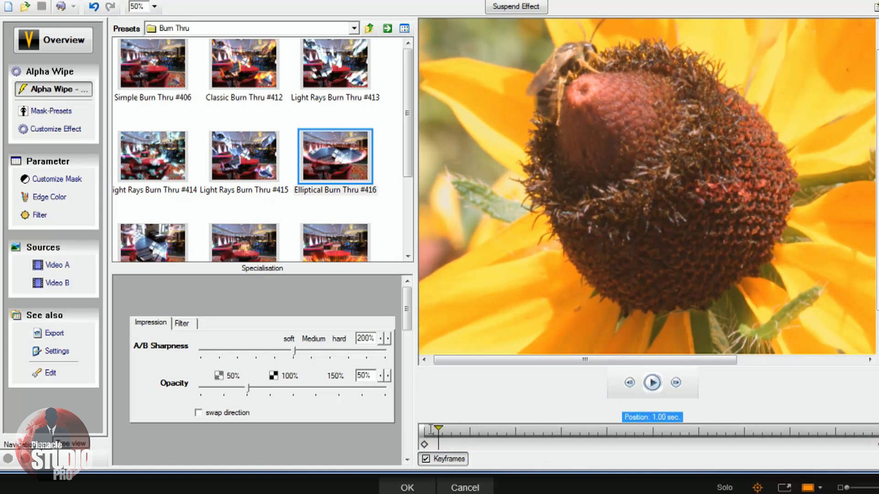
{"action": "left_click_drag", "start_coordinate": [437, 427], "coordinate": [610, 437]}
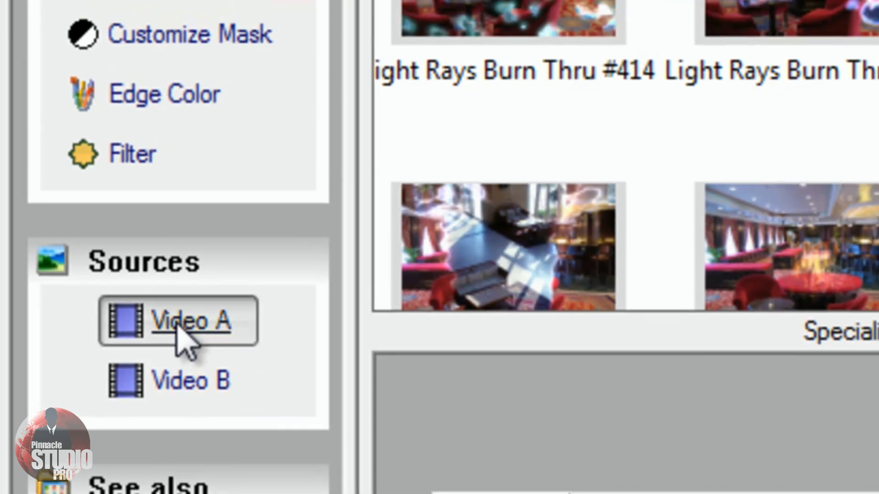
Step: Examine the Video A source's fill types and its Filter, Color Adjustment, Blur, Pixel-Aspect, Attributs and Geometry settings
{"action": "left_click", "coordinate": [188, 314]}
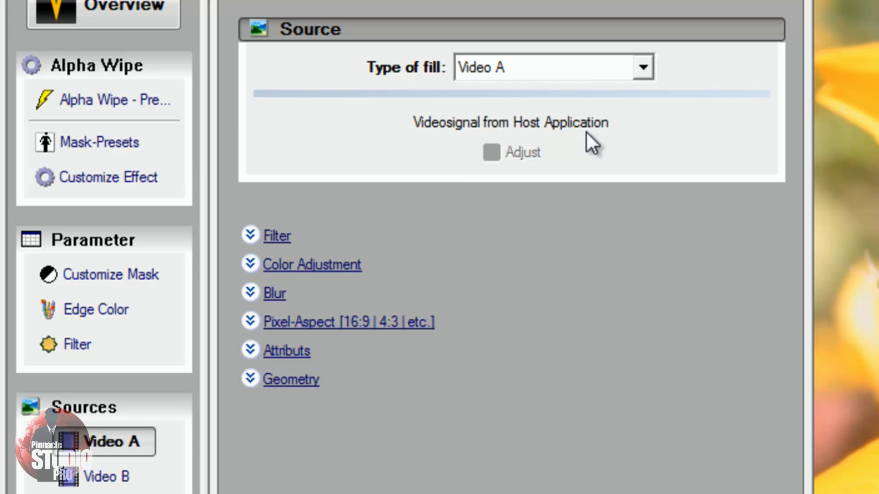
{"action": "left_click", "coordinate": [647, 67]}
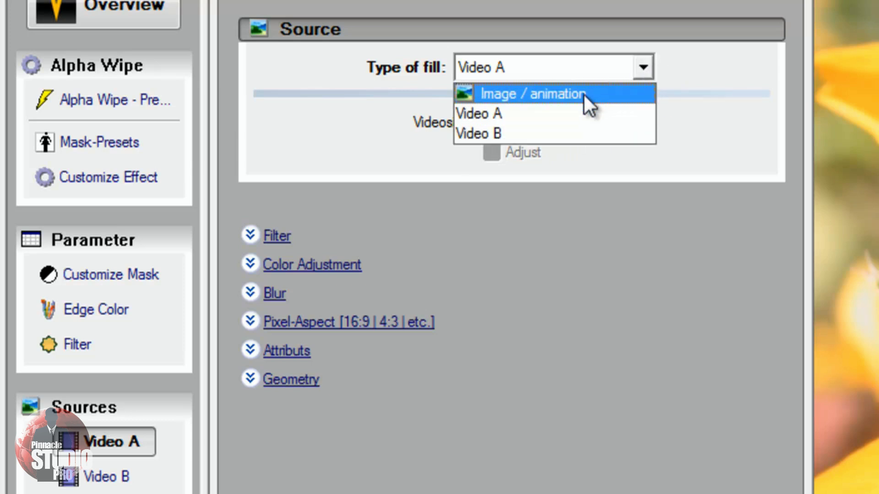
{"action": "left_click", "coordinate": [720, 60]}
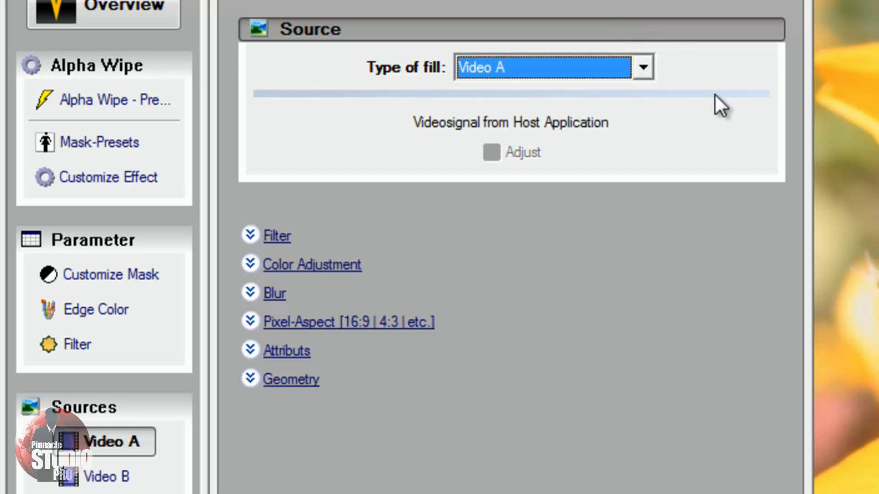
{"action": "left_click", "coordinate": [252, 237]}
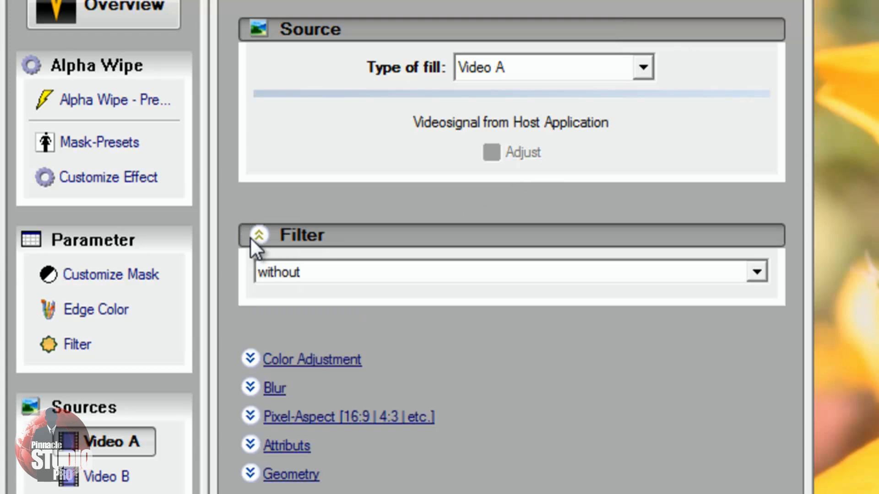
{"action": "left_click", "coordinate": [251, 237]}
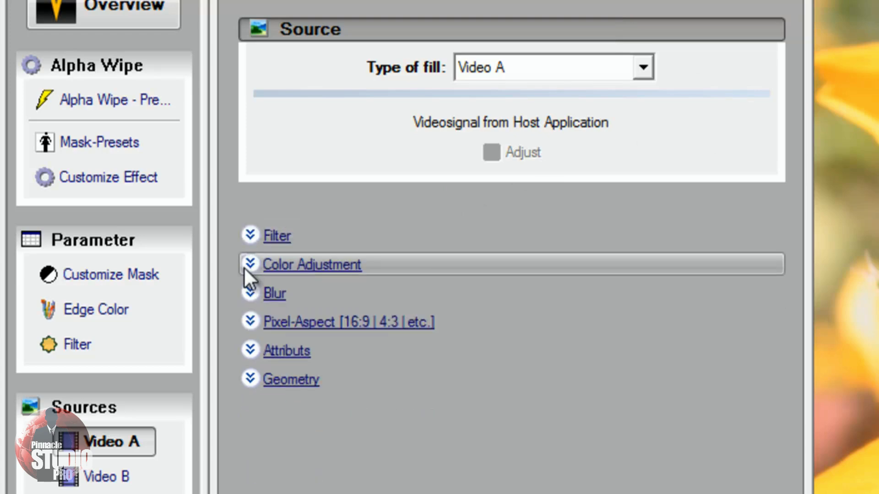
{"action": "left_click", "coordinate": [249, 265]}
{"action": "left_click", "coordinate": [258, 299]}
{"action": "left_click", "coordinate": [256, 318]}
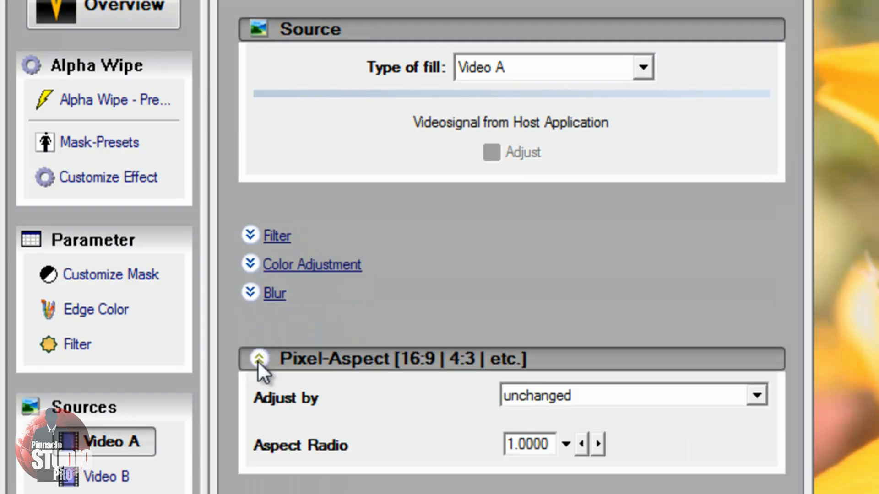
{"action": "left_click", "coordinate": [258, 360]}
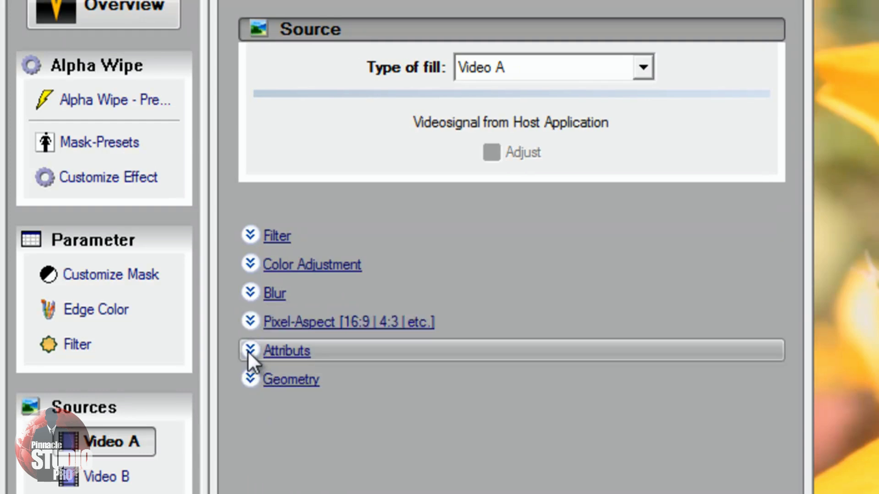
{"action": "left_click", "coordinate": [249, 350]}
{"action": "left_click", "coordinate": [252, 388]}
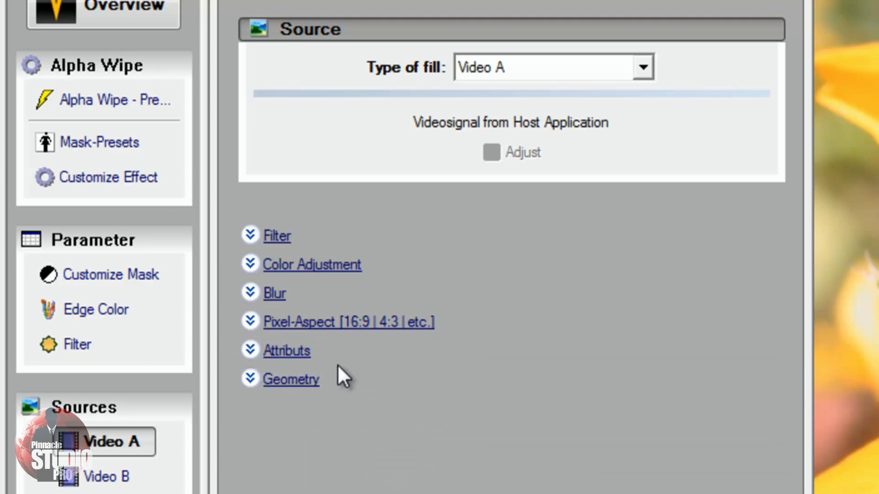
Step: Set the Video B source's fill to Image / animation and load the file 000068_VTXHD from the Digital Juice Renders folder
{"action": "left_click", "coordinate": [127, 475]}
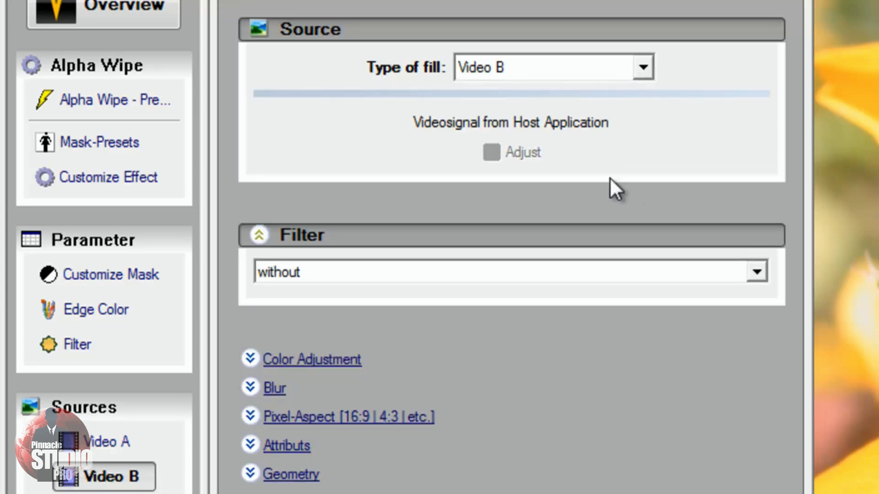
{"action": "left_click", "coordinate": [643, 68]}
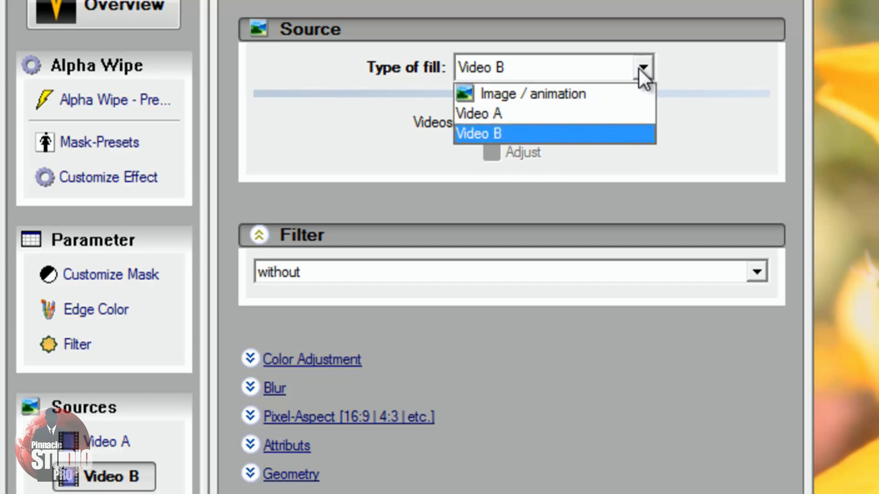
{"action": "left_click", "coordinate": [629, 89]}
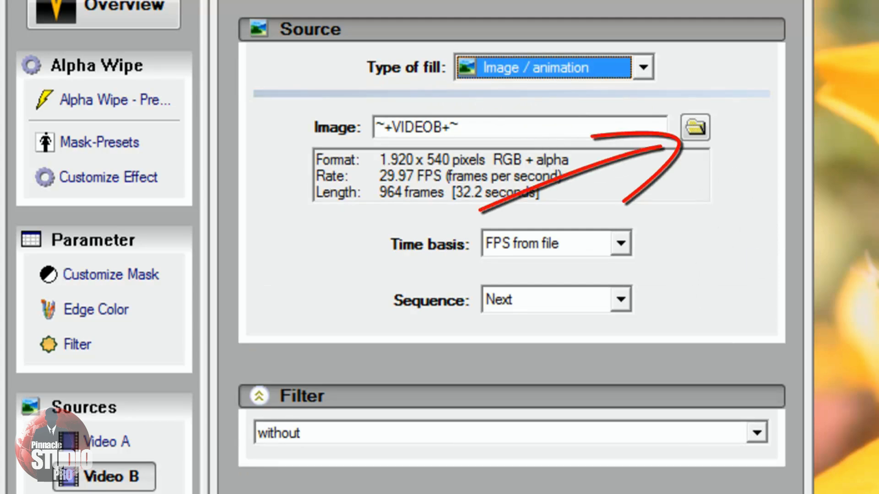
{"action": "left_click", "coordinate": [694, 128]}
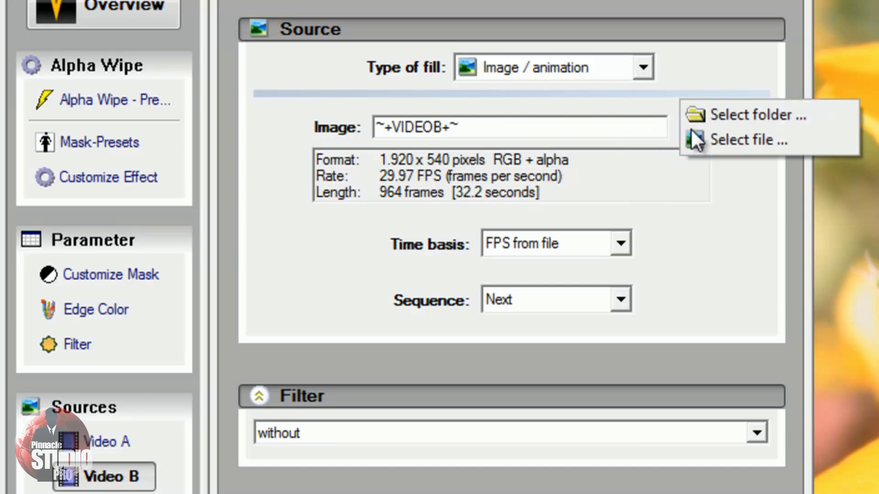
{"action": "left_click", "coordinate": [749, 139]}
{"action": "scroll", "coordinate": [723, 218], "scroll_direction": "down", "scroll_amount": 3}
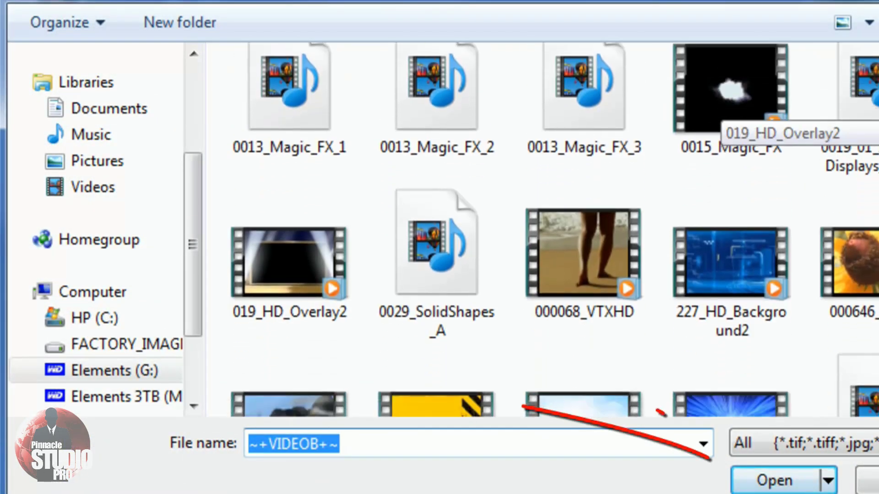
{"action": "left_click", "coordinate": [575, 226]}
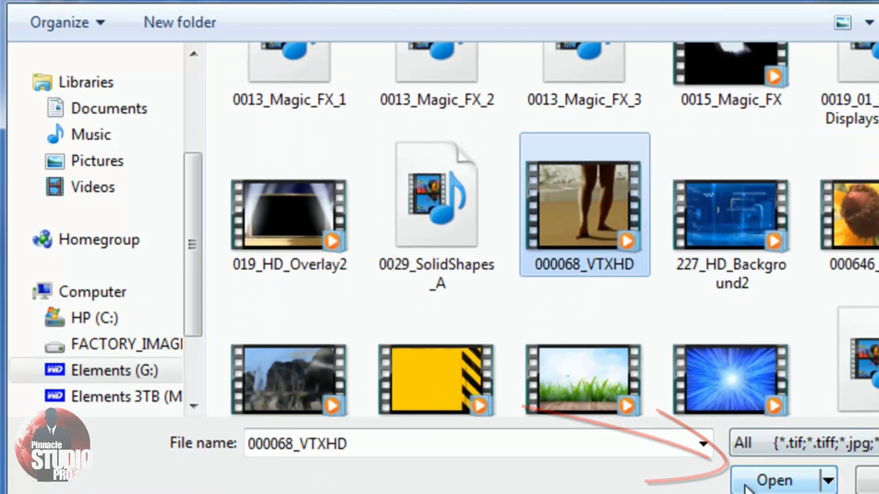
{"action": "left_click", "coordinate": [775, 480]}
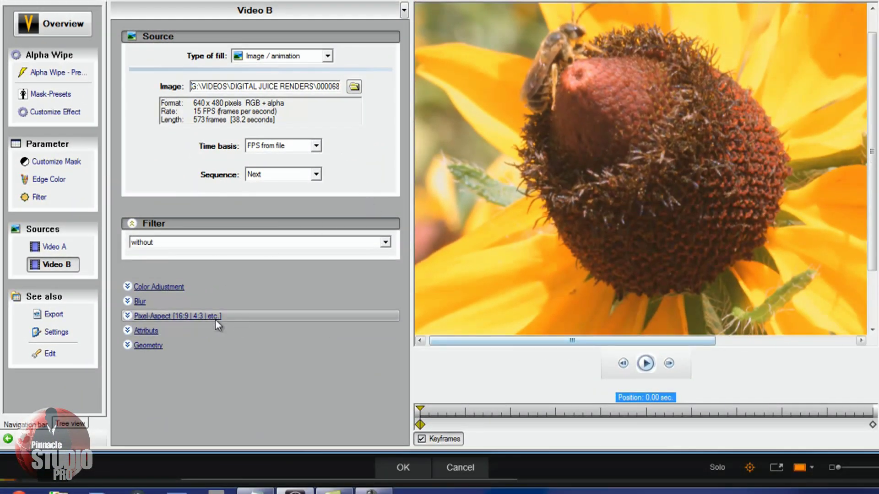
Step: Show the Video A source with the playhead at 0.00 sec and go back to the editing program
{"action": "left_click", "coordinate": [67, 247]}
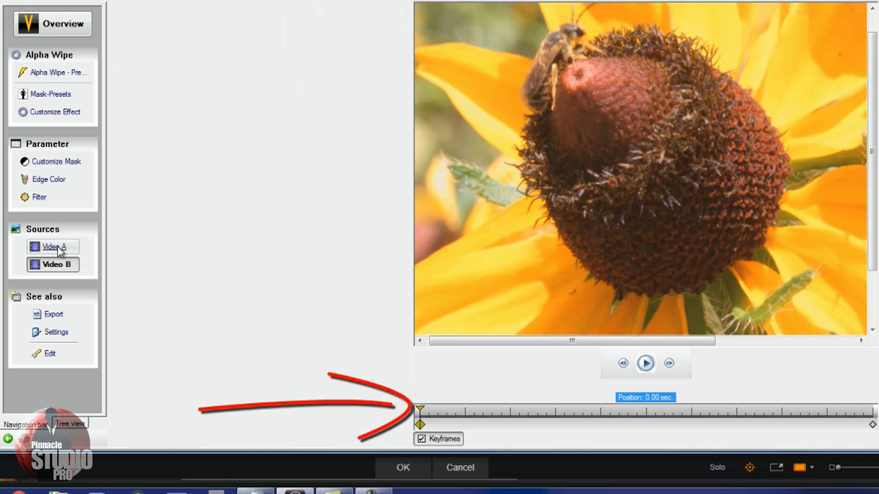
{"action": "mouse_move", "coordinate": [420, 411]}
{"action": "left_mouse_down"}
{"action": "mouse_move", "coordinate": [872, 424]}
{"action": "mouse_move", "coordinate": [408, 413]}
{"action": "left_mouse_up"}
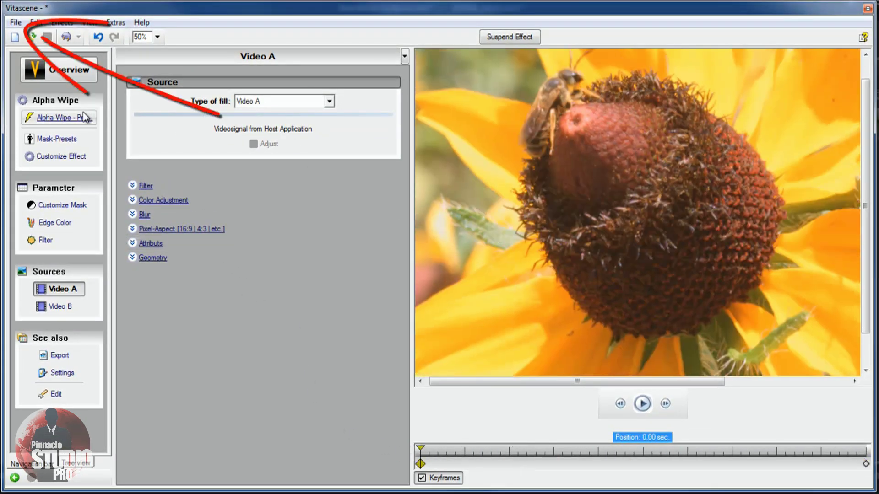
{"action": "left_click", "coordinate": [15, 24]}
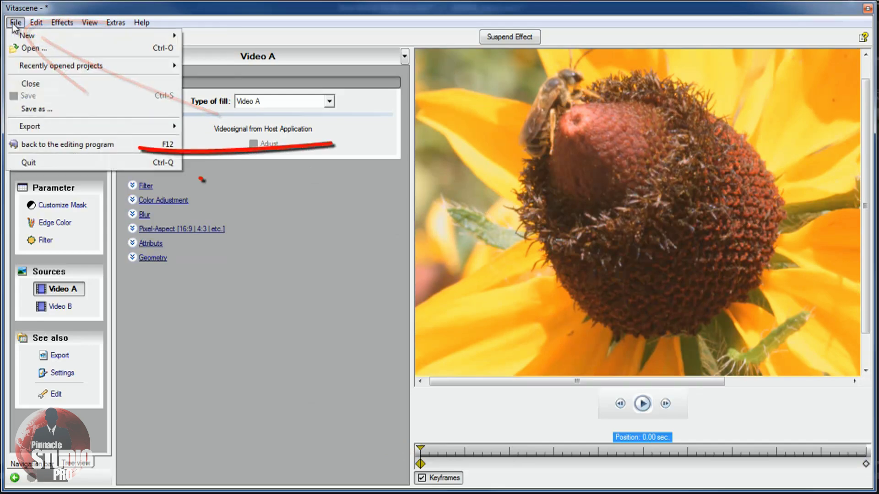
{"action": "left_click", "coordinate": [36, 145]}
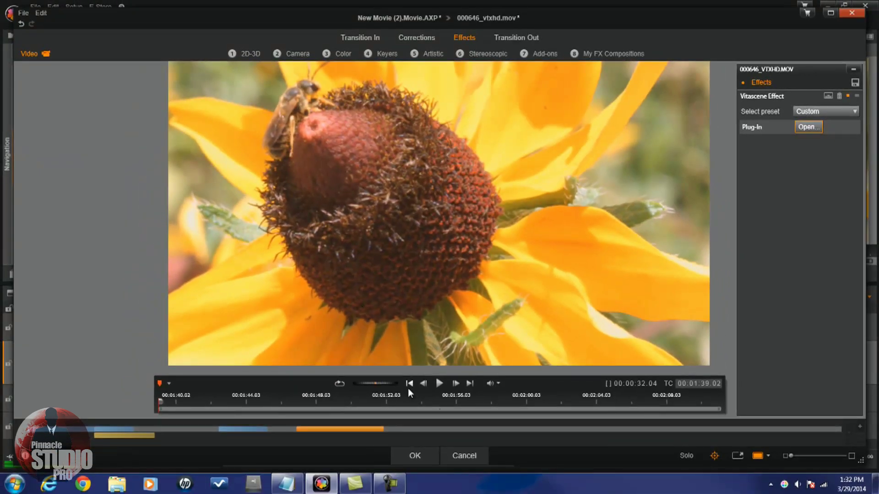
Step: Scrub through the flower clip's transition from start to end and accept the changes in the effects editor
{"action": "left_click_drag", "start_coordinate": [167, 402], "coordinate": [733, 404]}
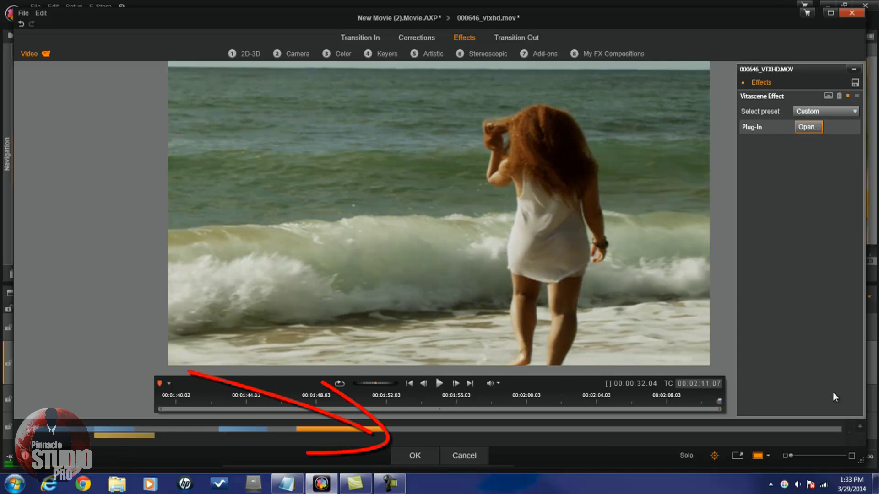
{"action": "left_click", "coordinate": [425, 453]}
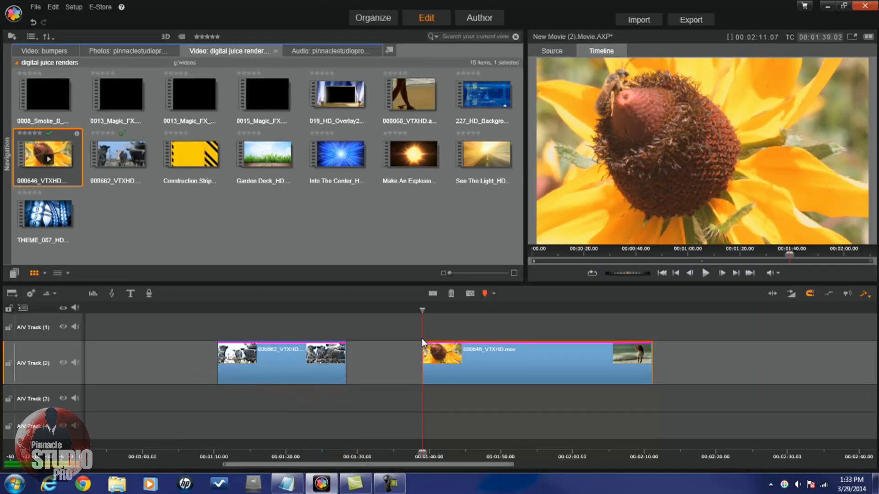
Step: Add the clip 000068_VTXHD.avi from the library to A/V Track (2), a short gap after the flower clip
{"action": "mouse_move", "coordinate": [415, 90]}
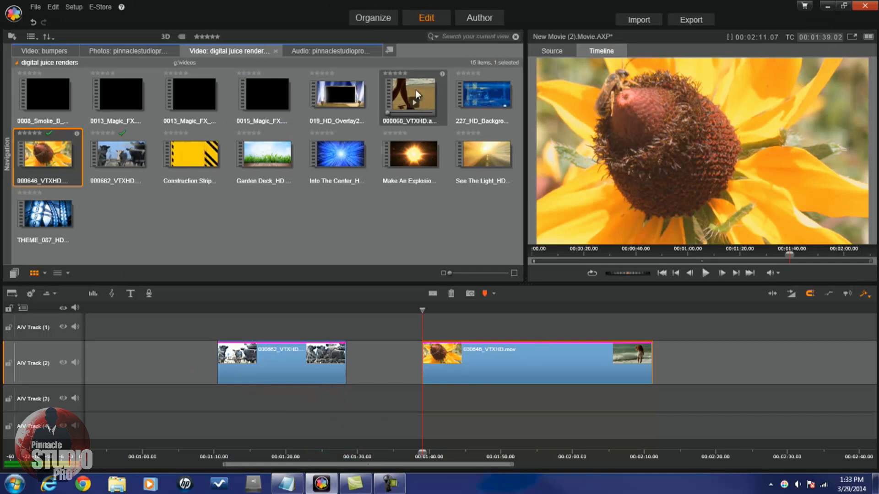
{"action": "left_click_drag", "start_coordinate": [416, 90], "coordinate": [754, 369]}
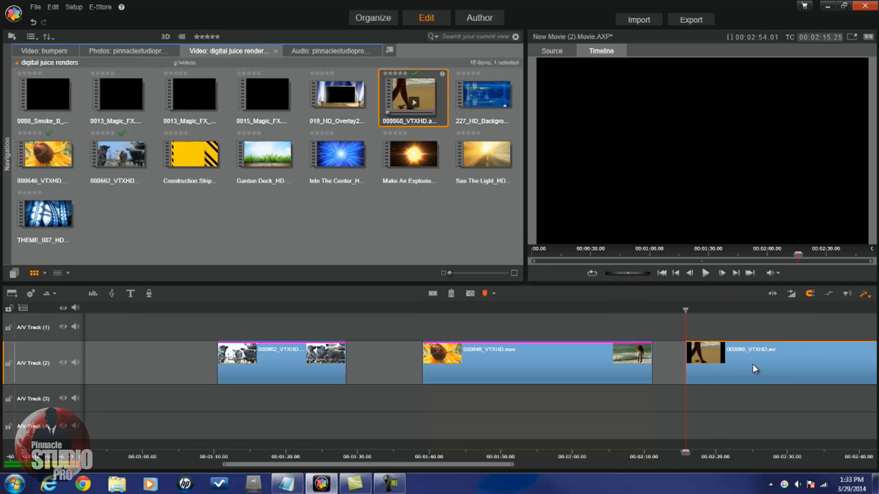